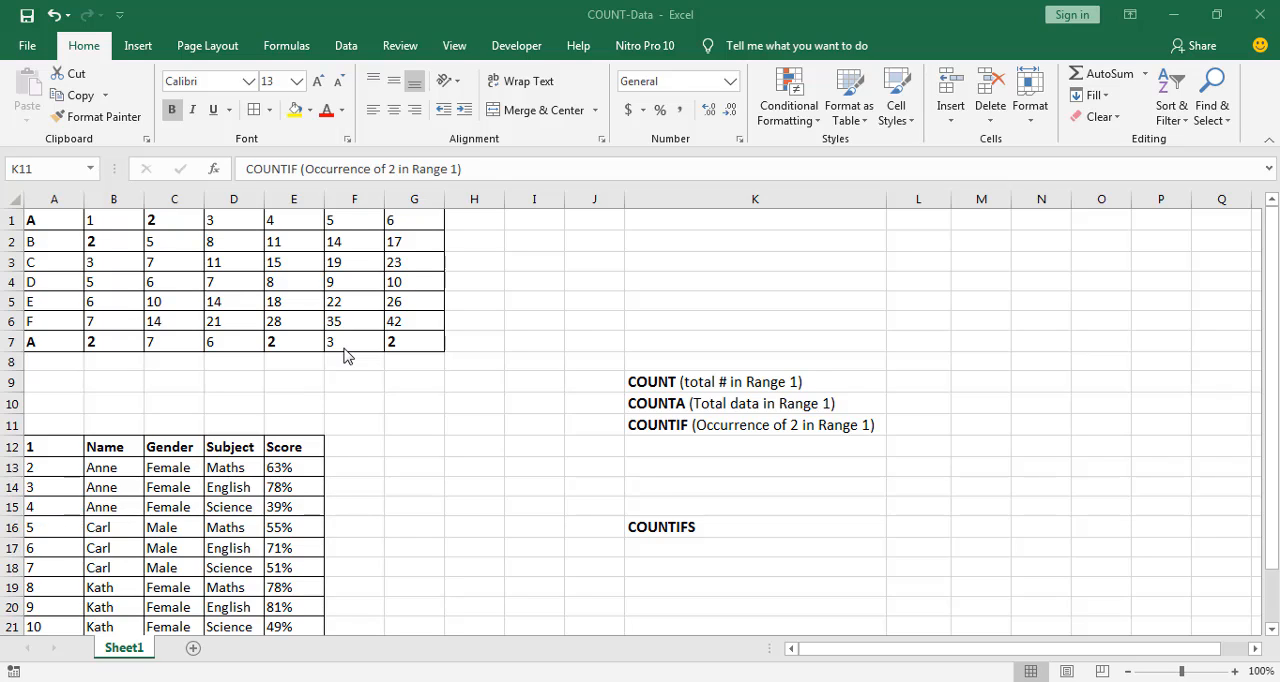
Examine the first data range, cells A1 through G7, that the counting functions refer to
click(396, 263)
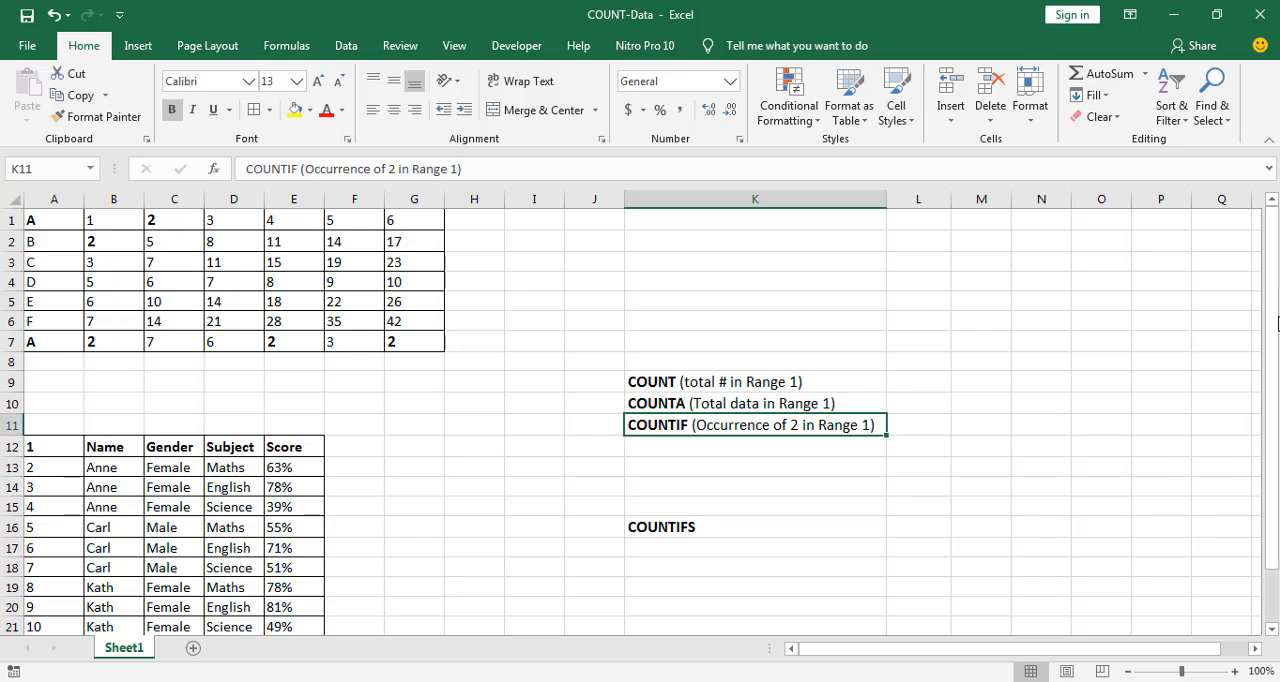
drag(54, 217, 412, 351)
click(94, 277)
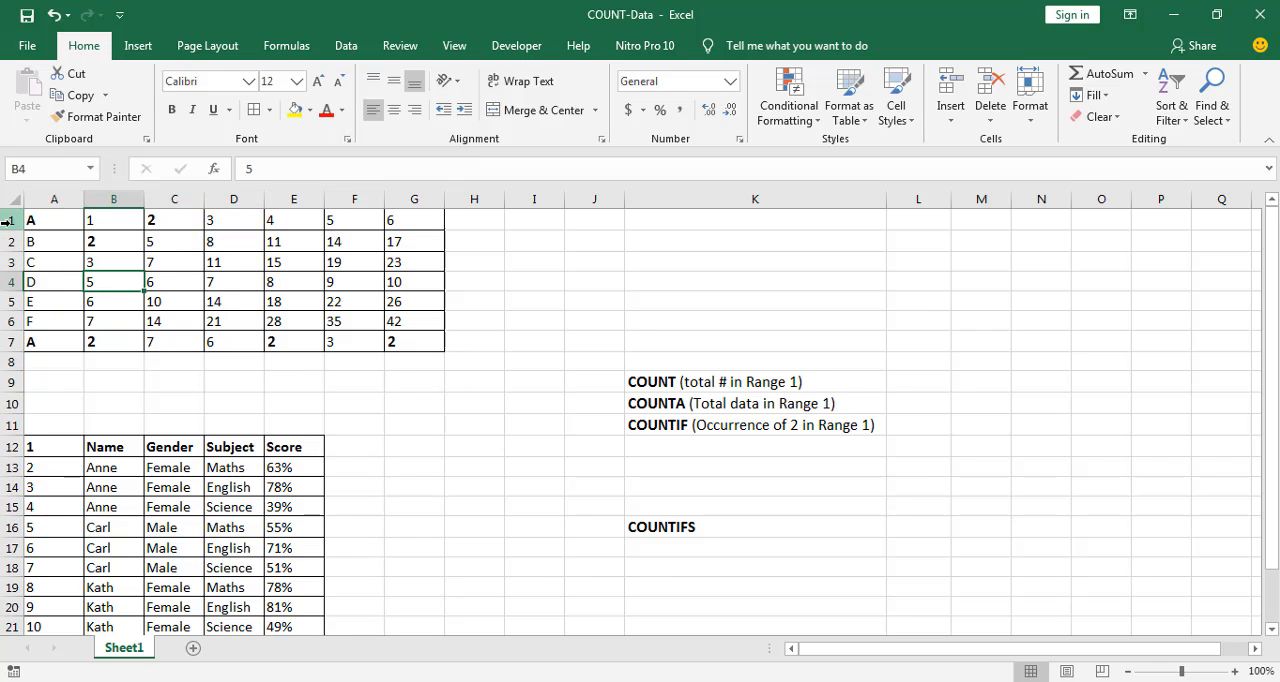
drag(33, 213, 405, 344)
click(38, 220)
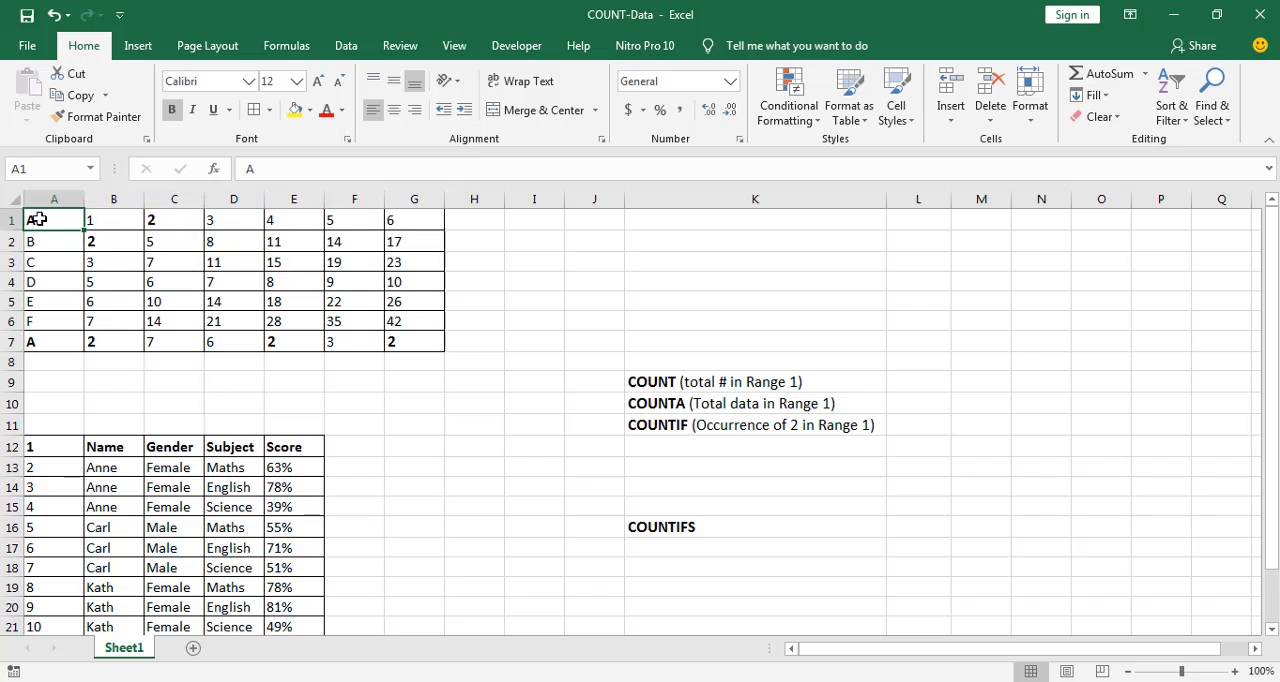
click(424, 344)
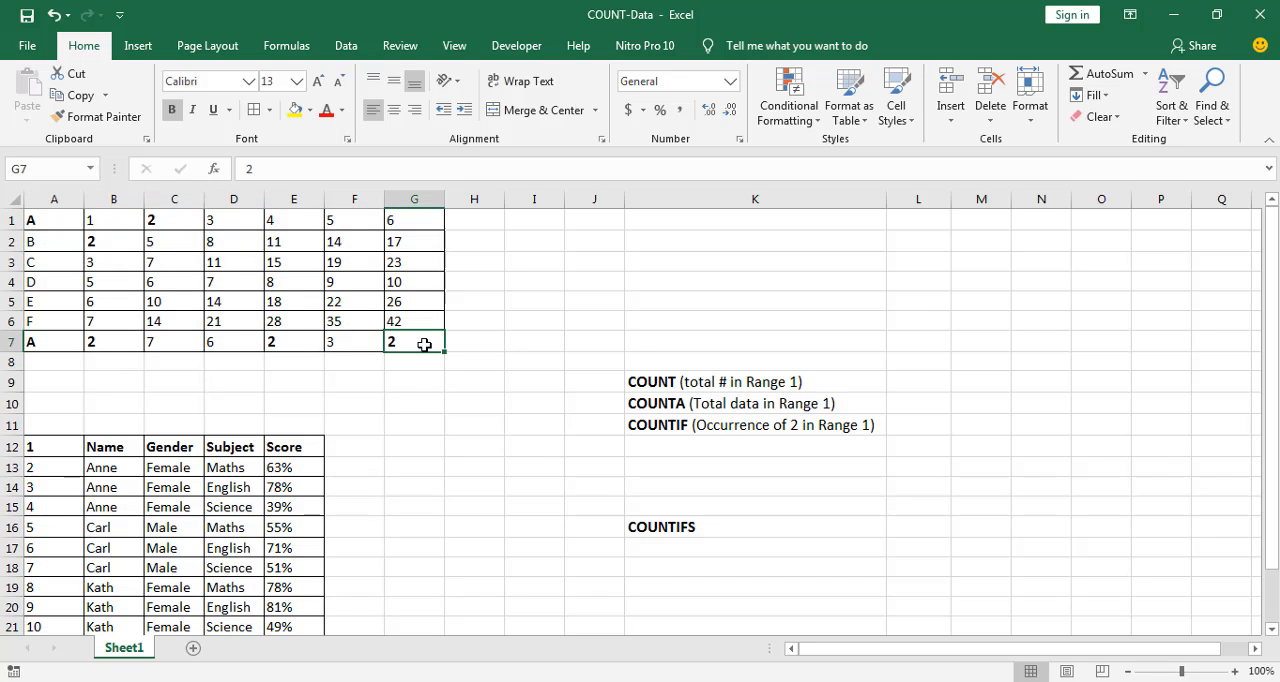
drag(55, 215, 380, 305)
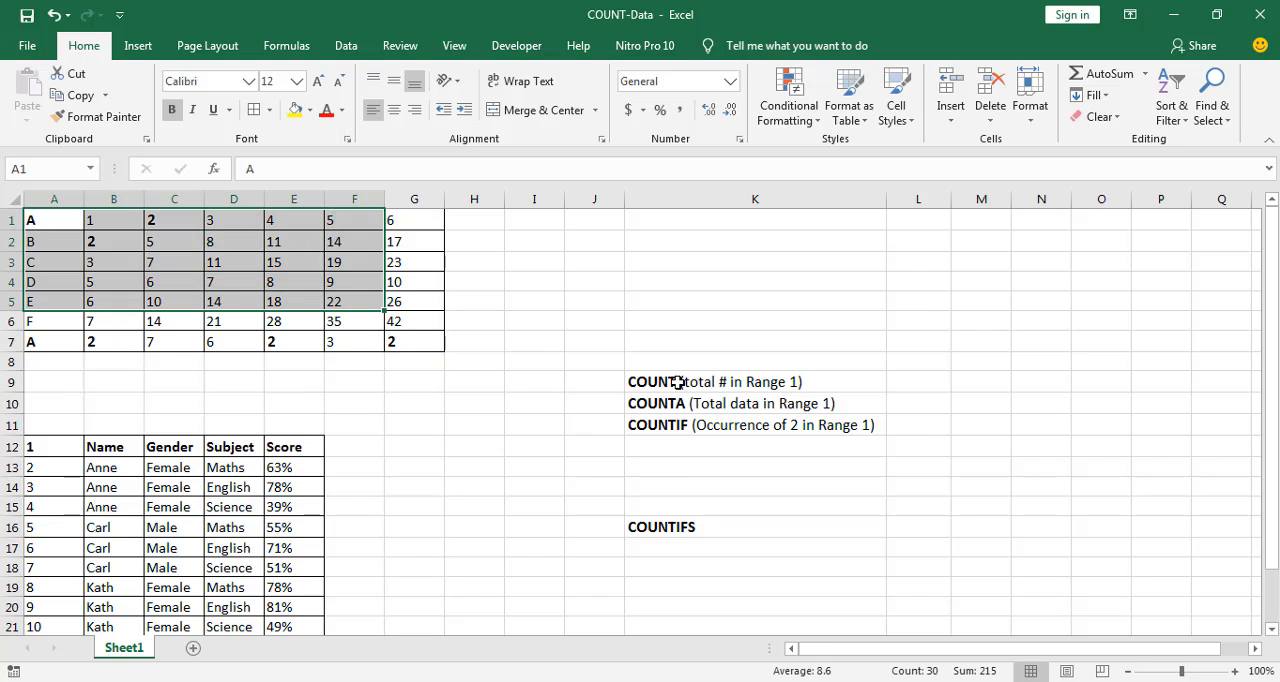
click(402, 342)
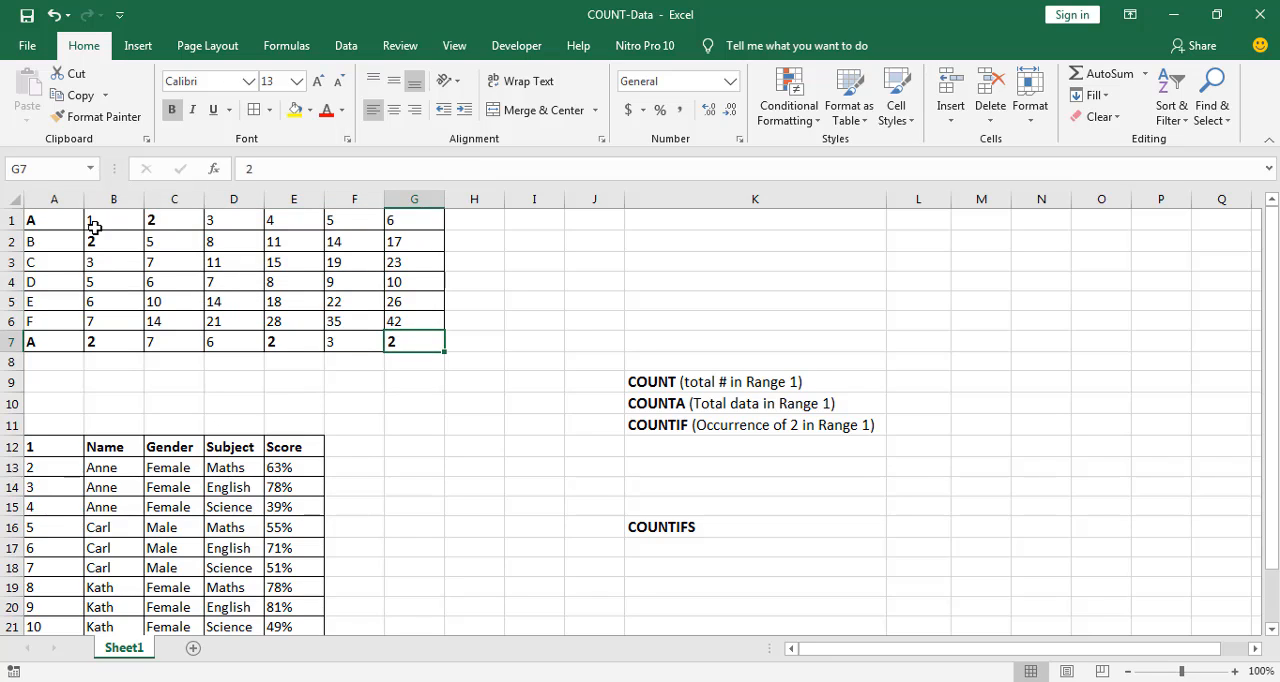
Begin a COUNT formula in cell L9, beside the COUNT (total # in Range 1) label
click(912, 388)
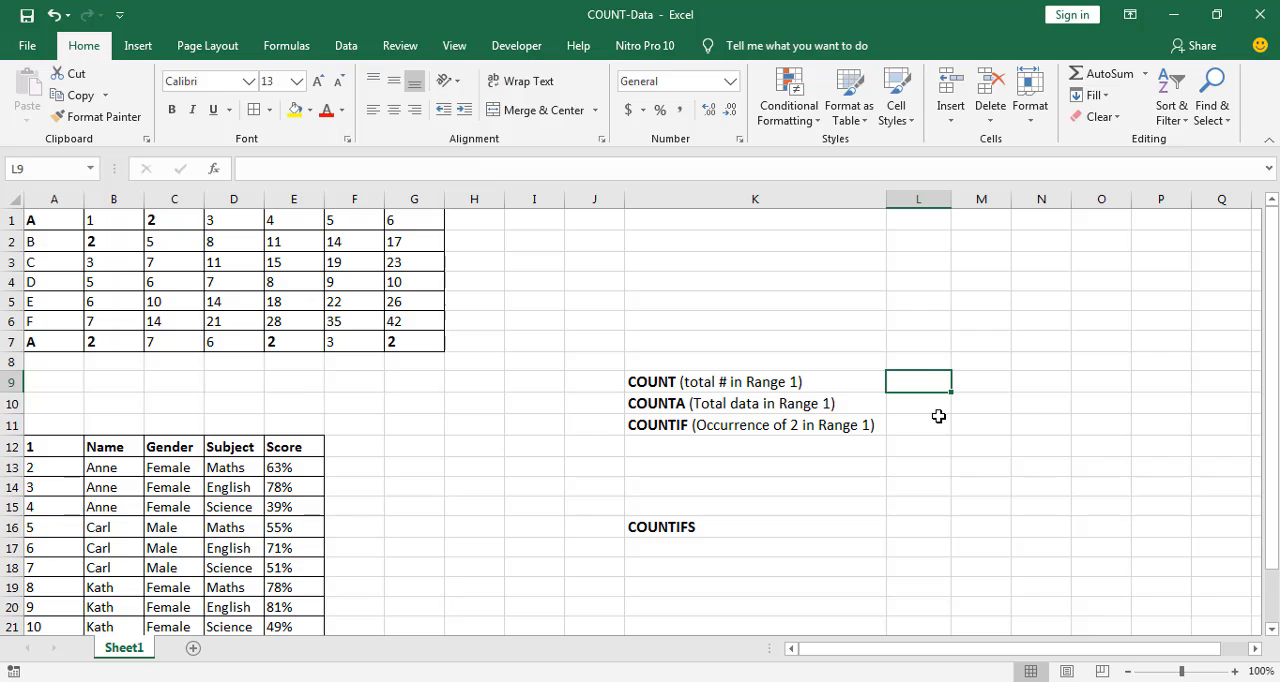
text(=co)
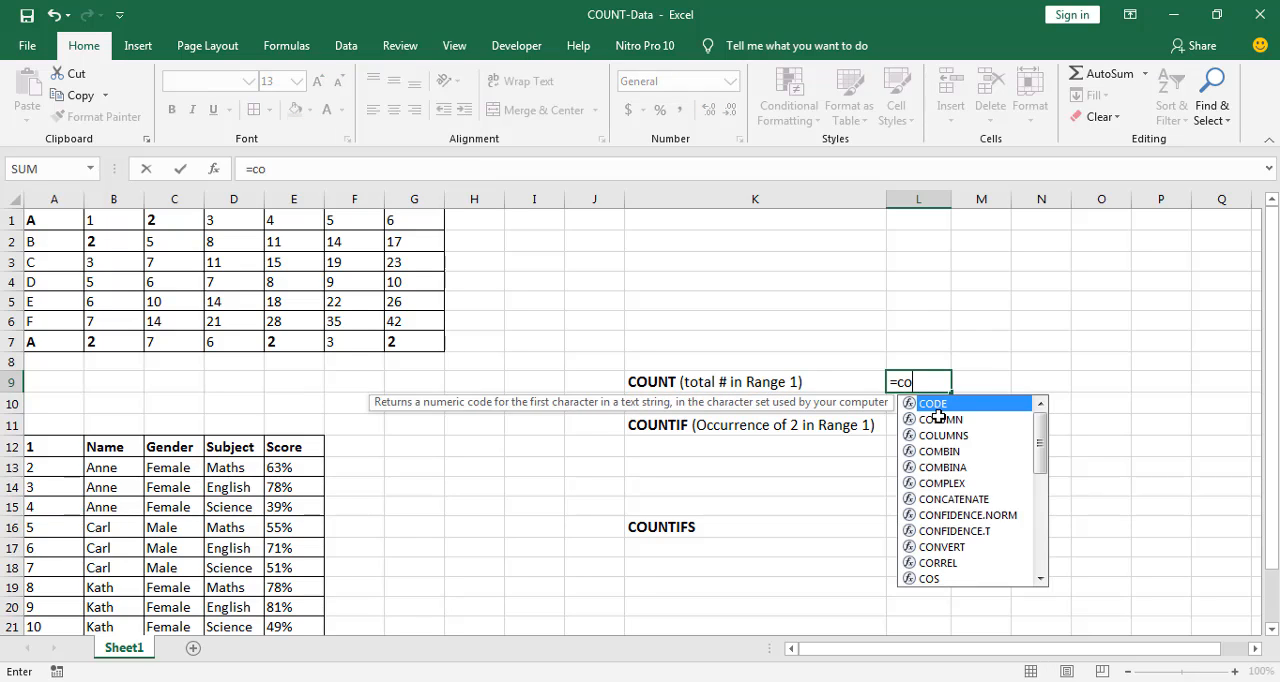
text(unt)
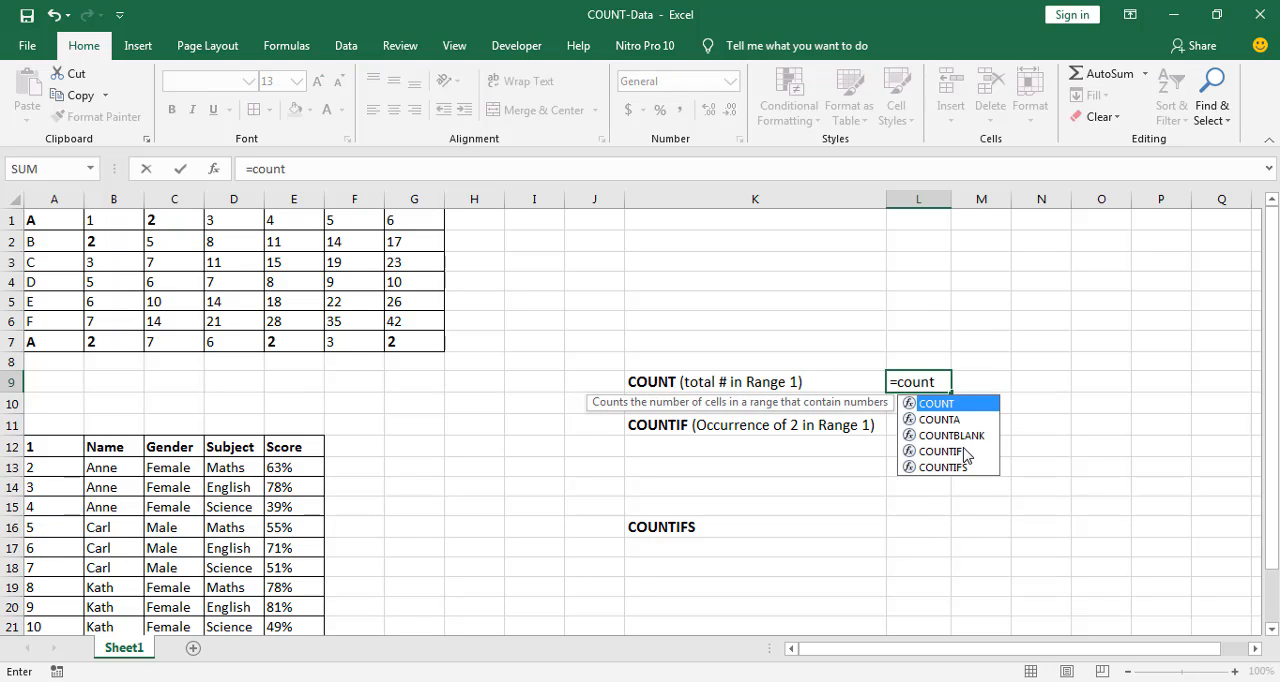
double_click(936, 403)
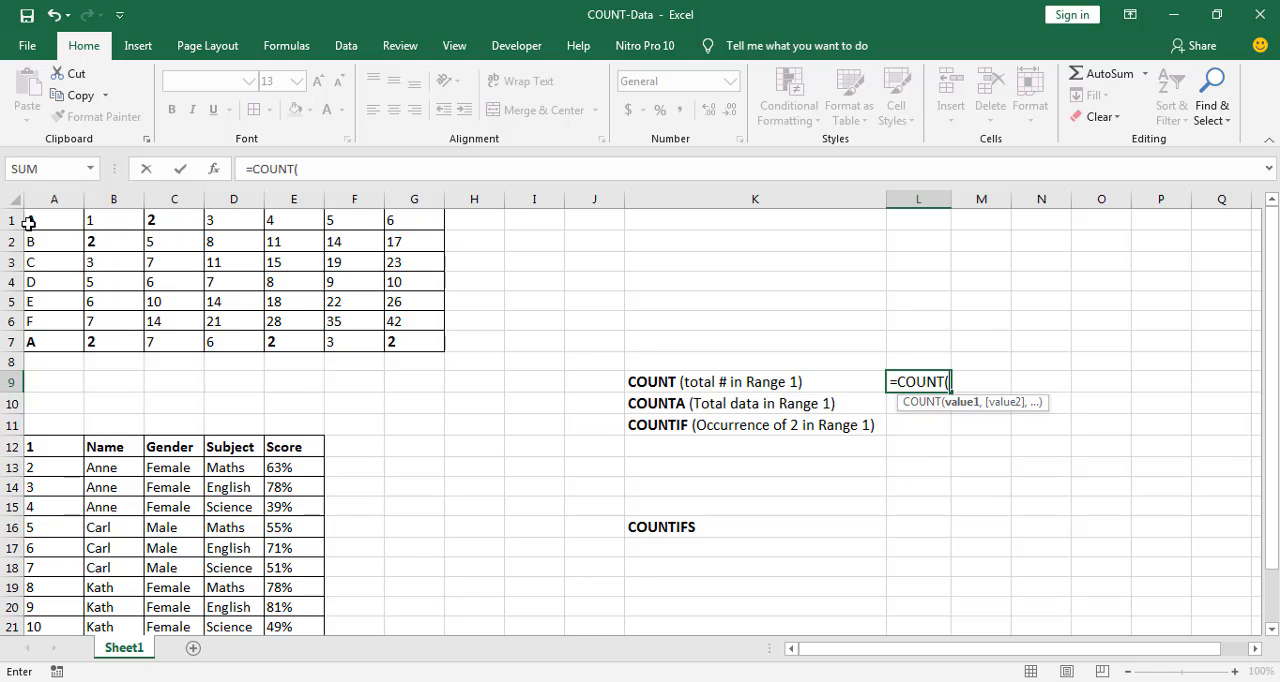
drag(95, 218, 376, 340)
key(BackSpace)
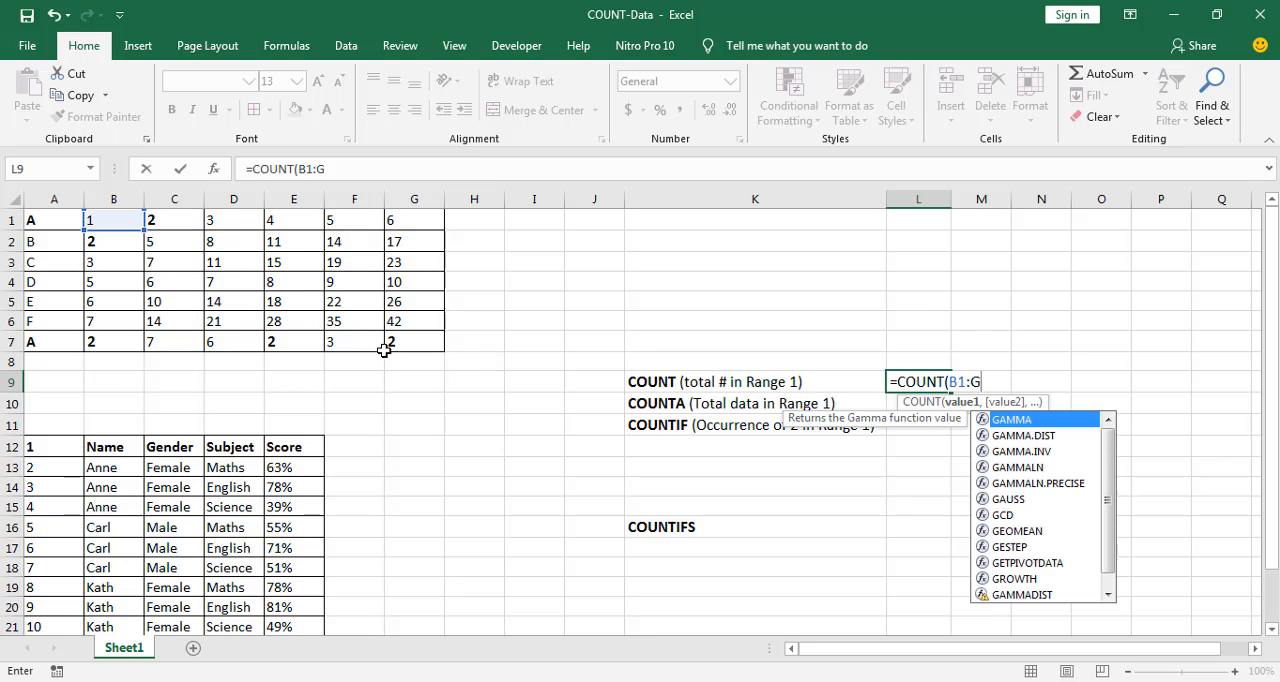
key(BackSpace)
key(BackSpace)
key(BackSpace)
key(BackSpace)
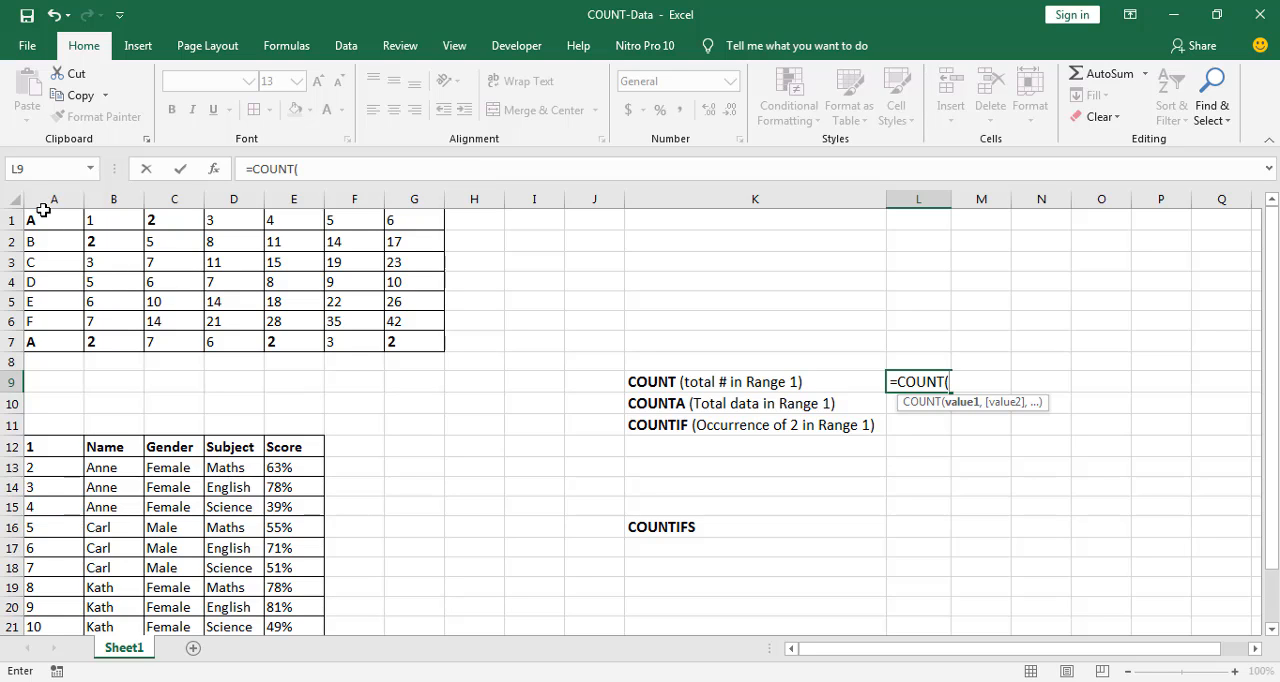
Complete the COUNT formula in L9 with the range A1:G7
drag(40, 218, 414, 346)
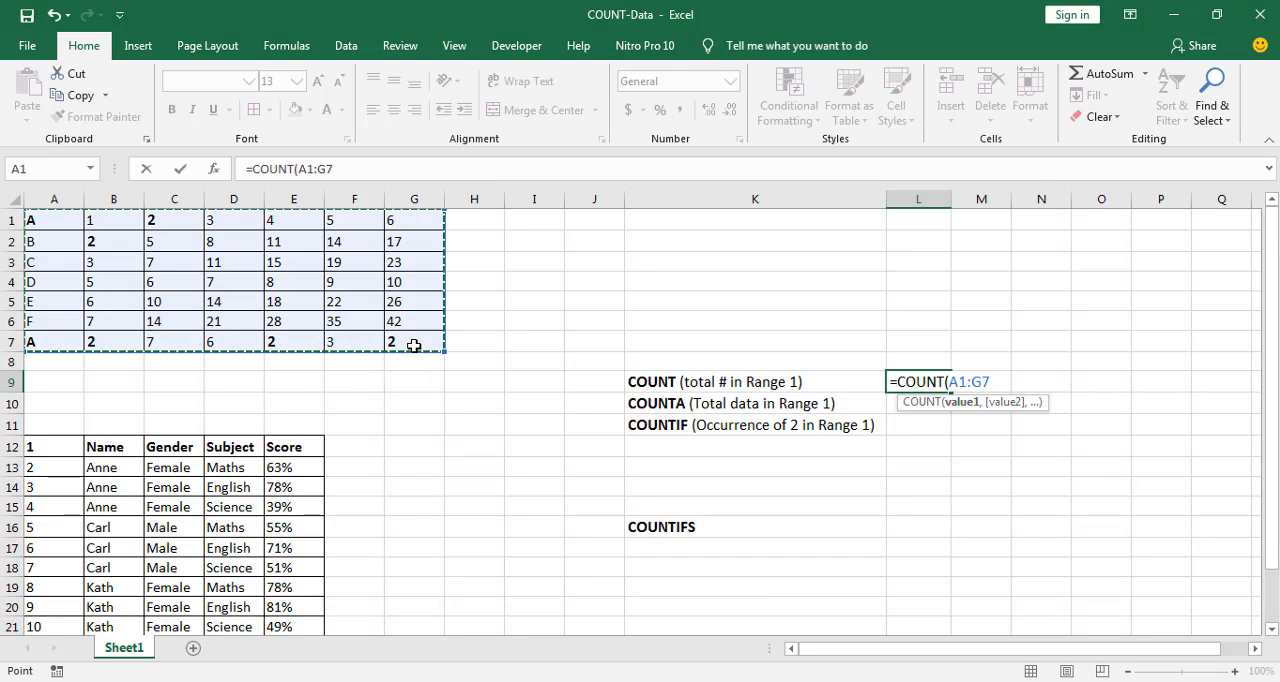
text())
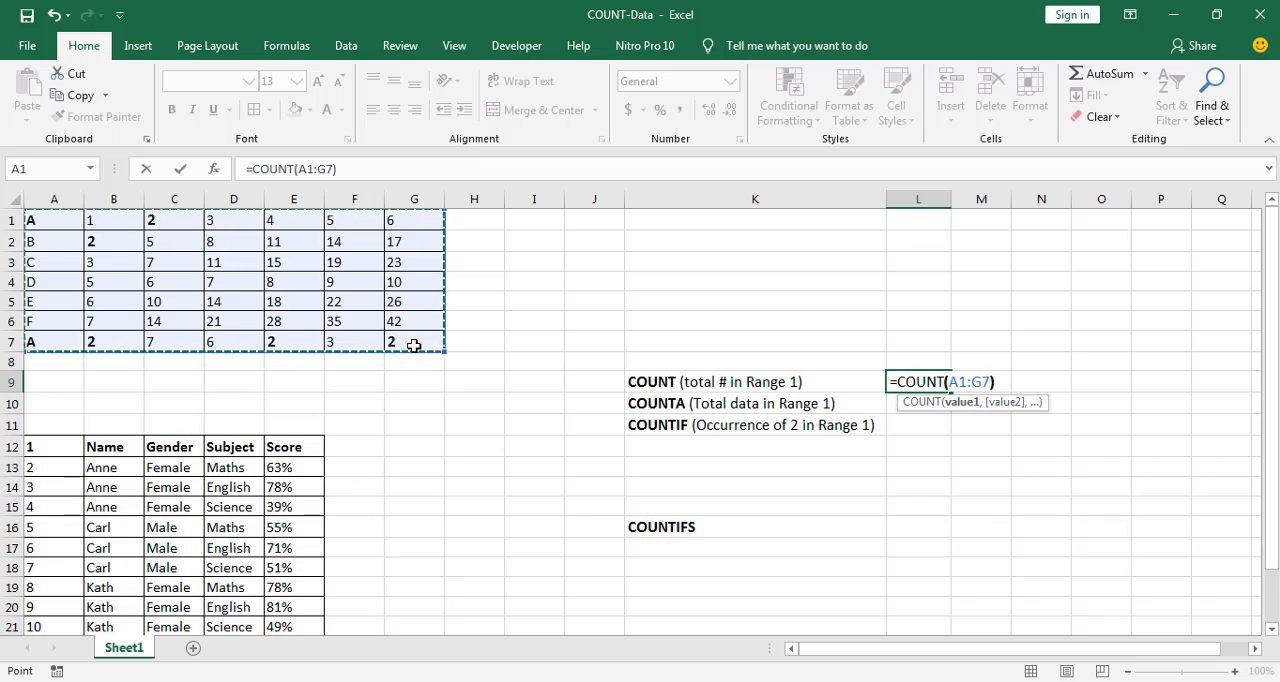
key(Return)
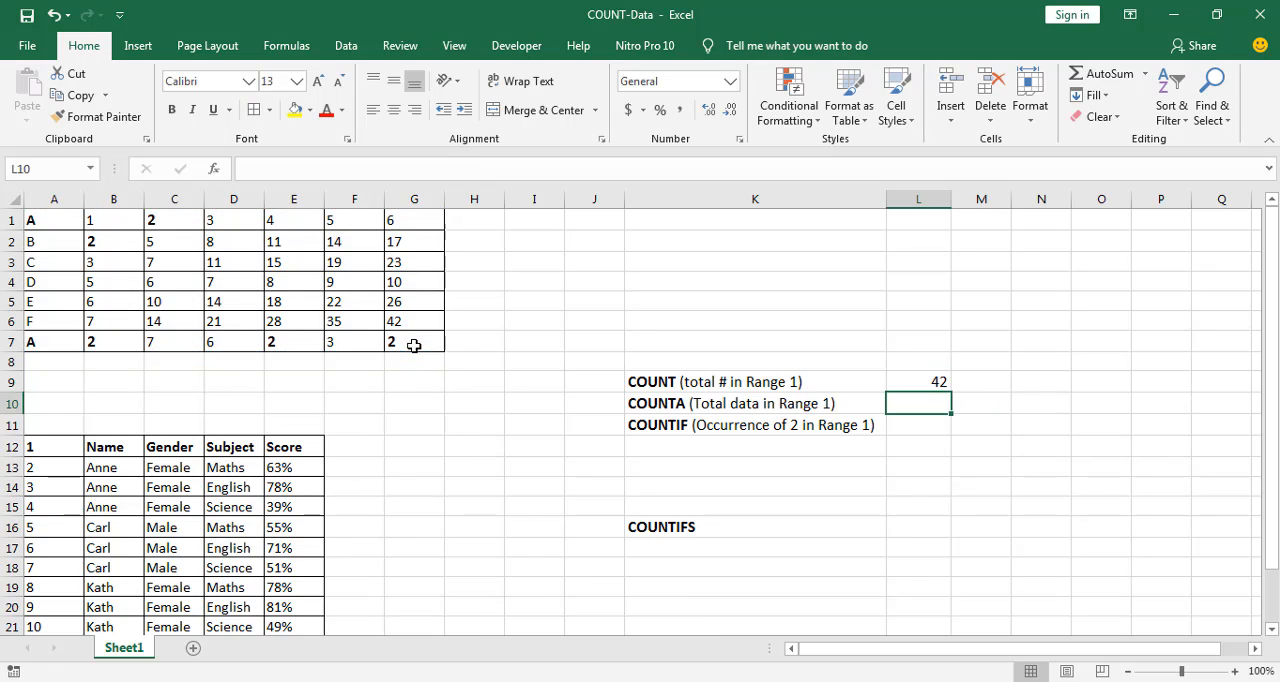
Review the COUNT formula in L9, the range A1:G7 it covers, and the letter cells in column A
click(914, 385)
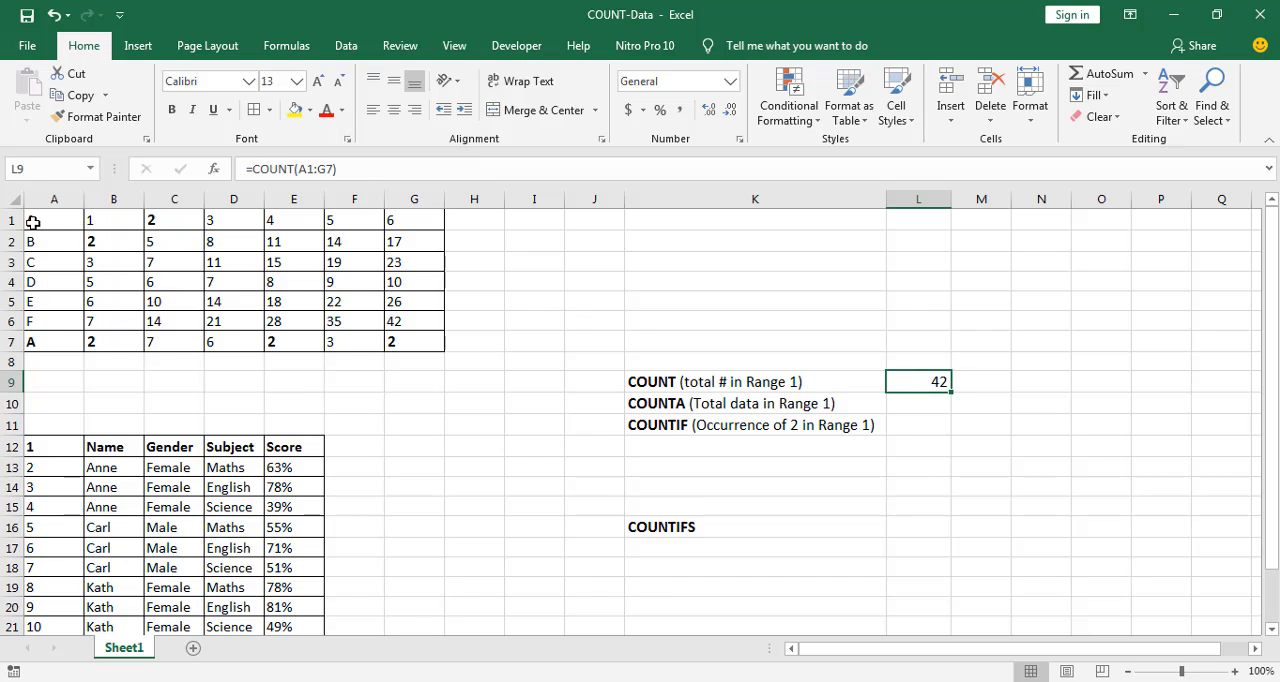
drag(28, 221, 412, 338)
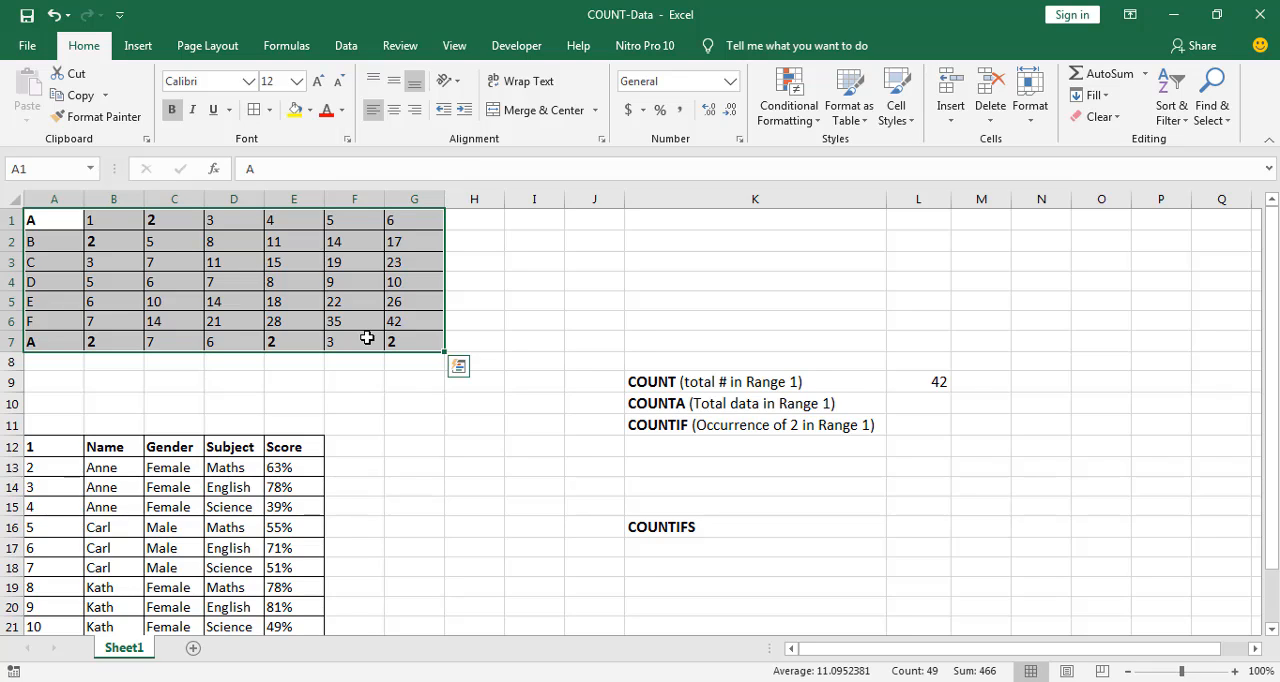
click(51, 236)
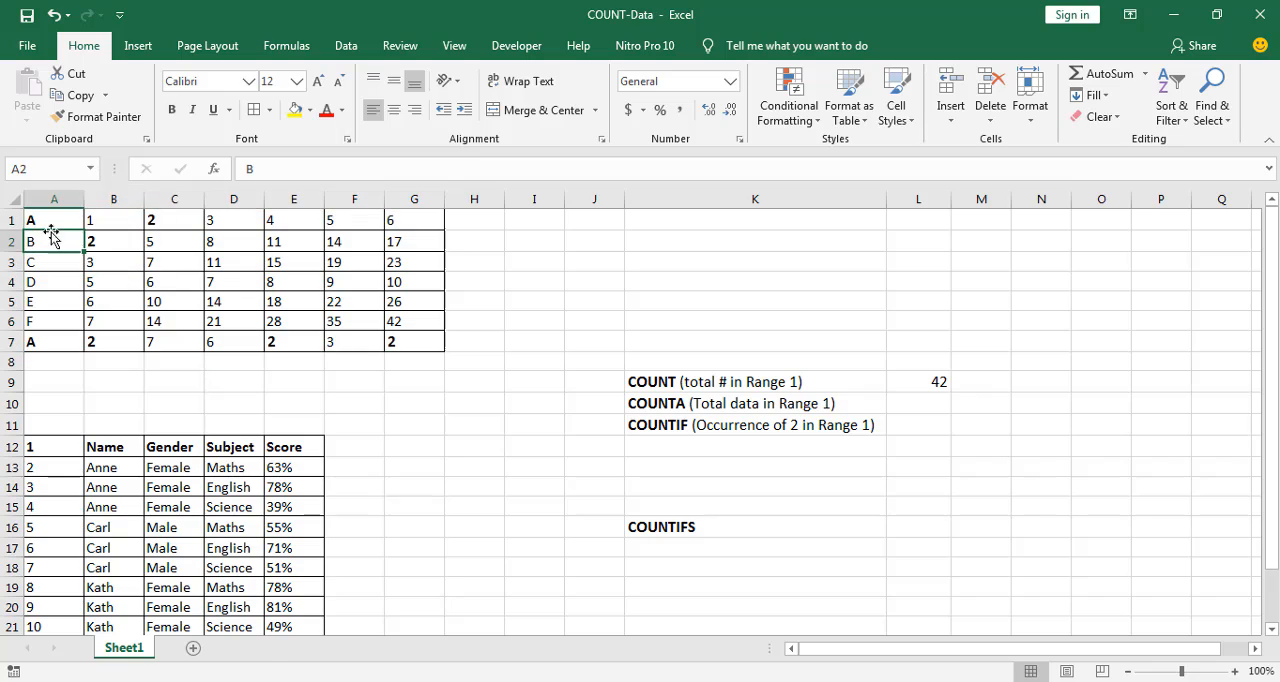
click(51, 220)
click(42, 262)
click(38, 301)
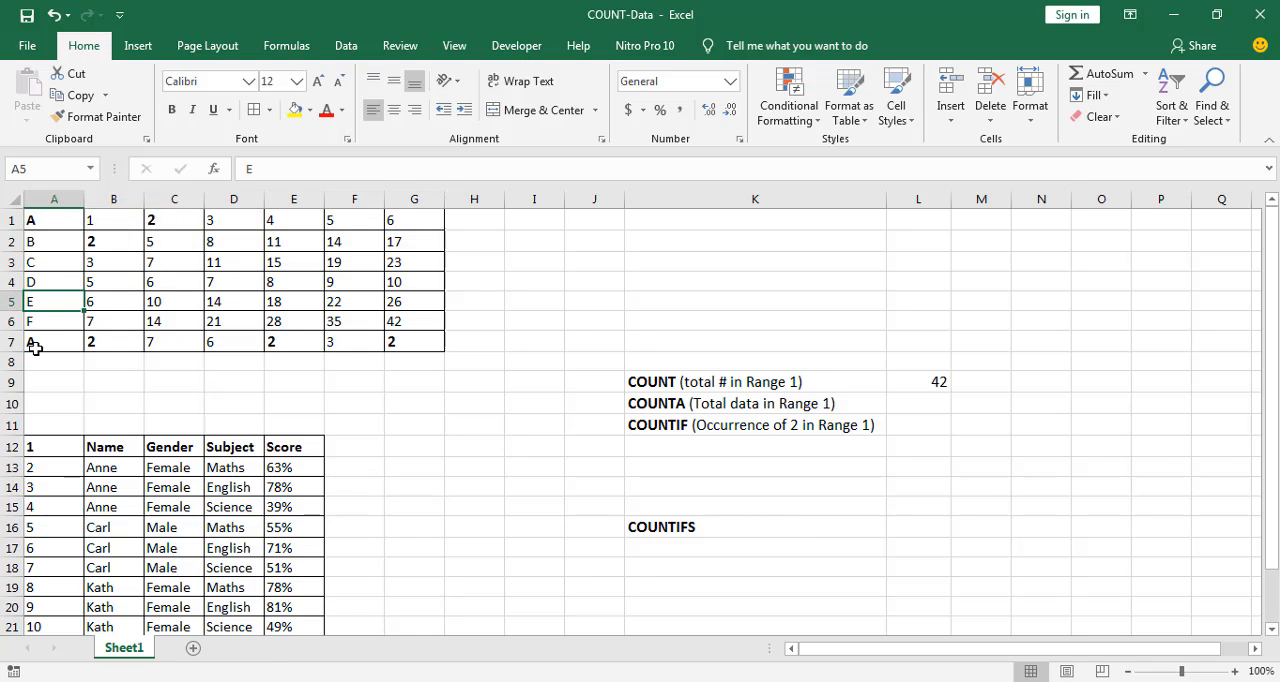
click(32, 321)
click(45, 360)
click(40, 339)
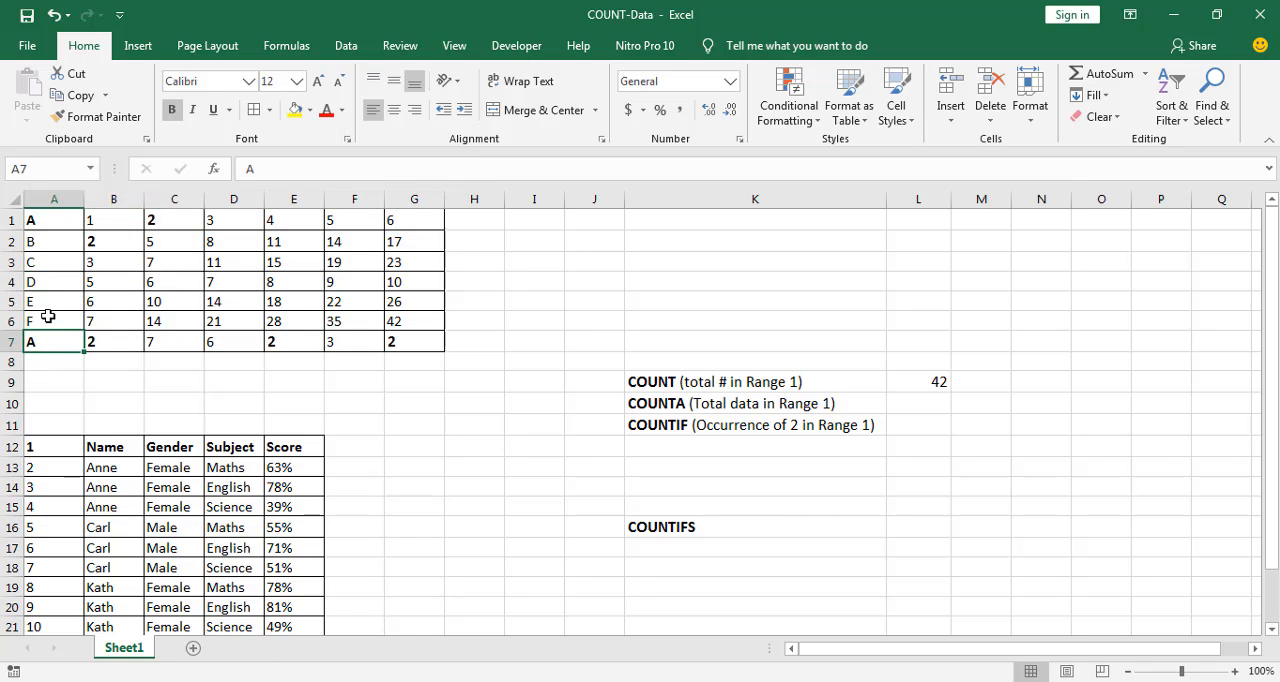
Enter the formula =COUNTA(A1:G7) in cell L10 to count all the data in Range 1
click(906, 404)
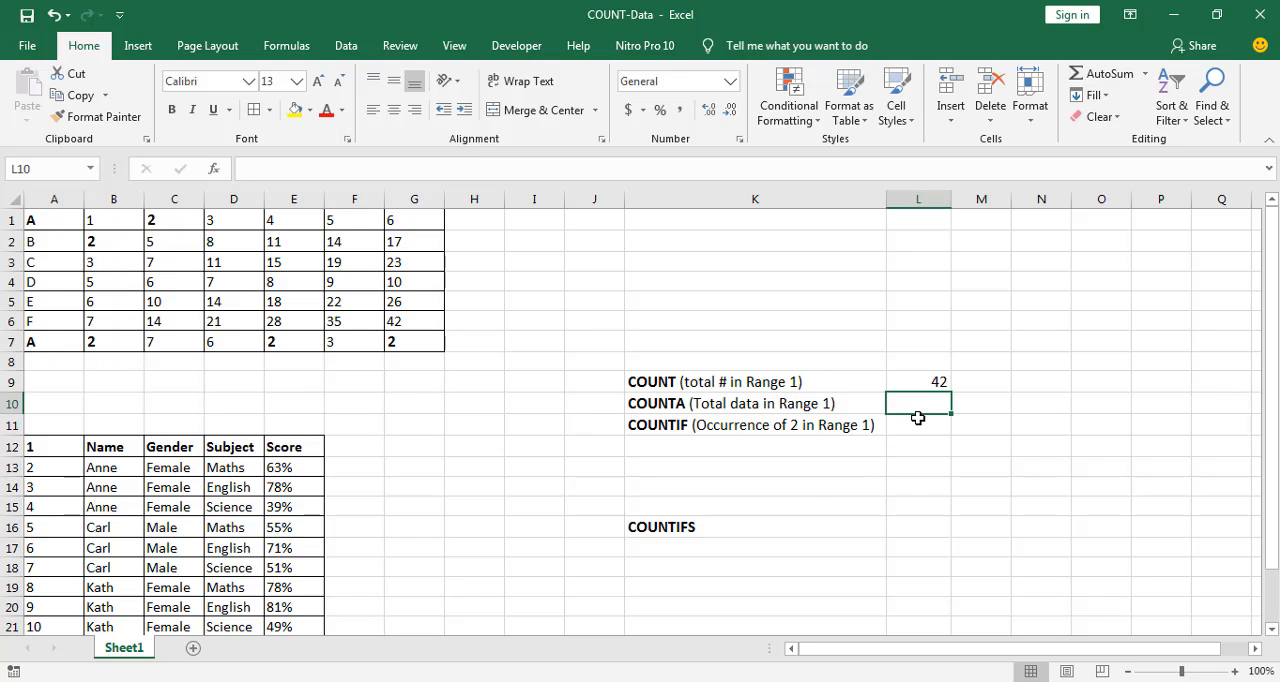
text(=)
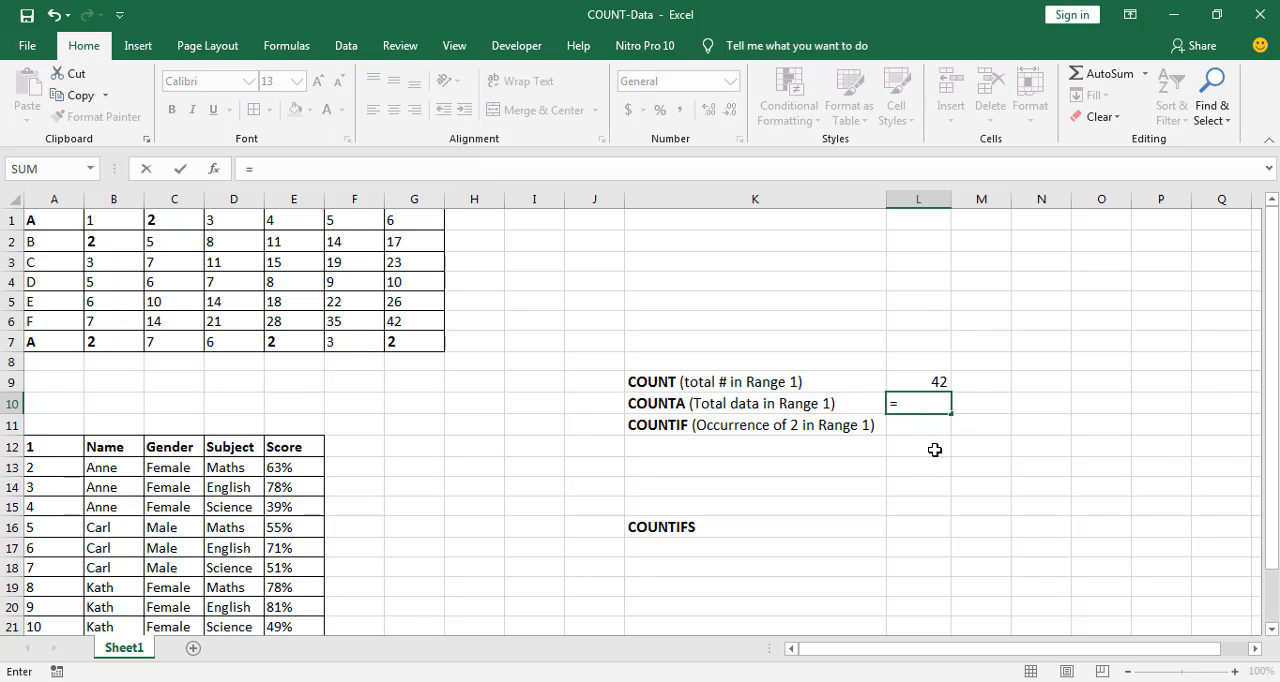
text(count)
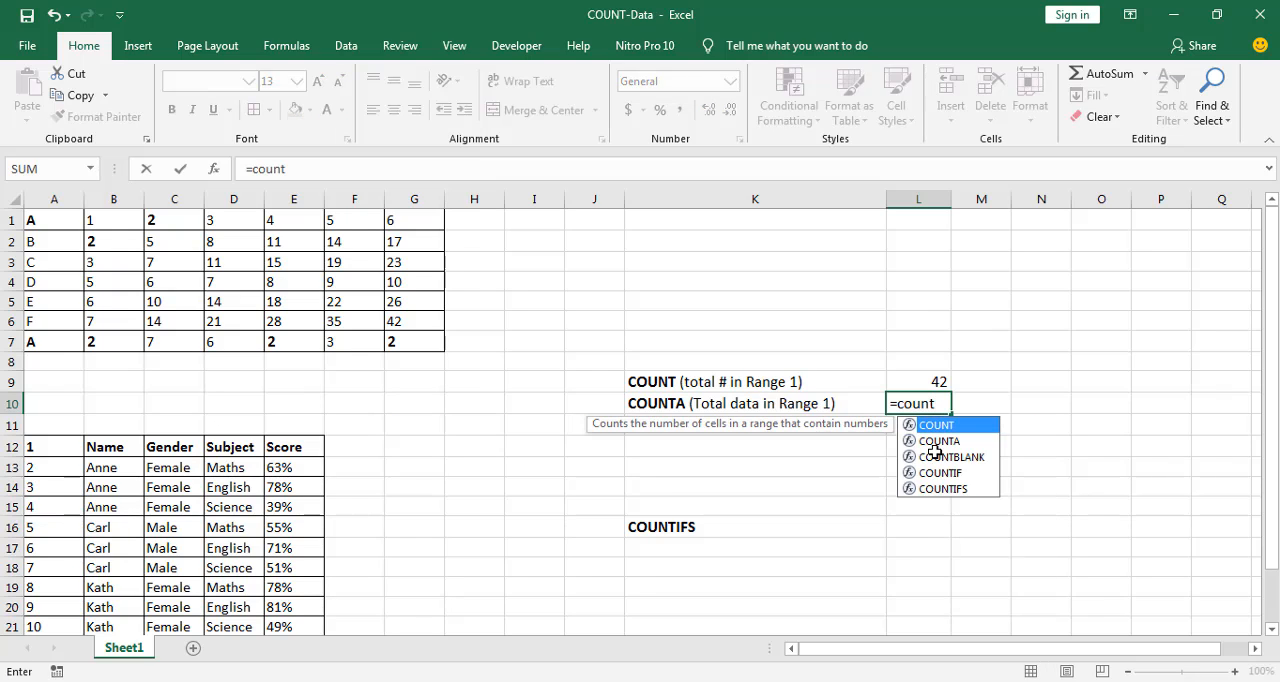
click(958, 442)
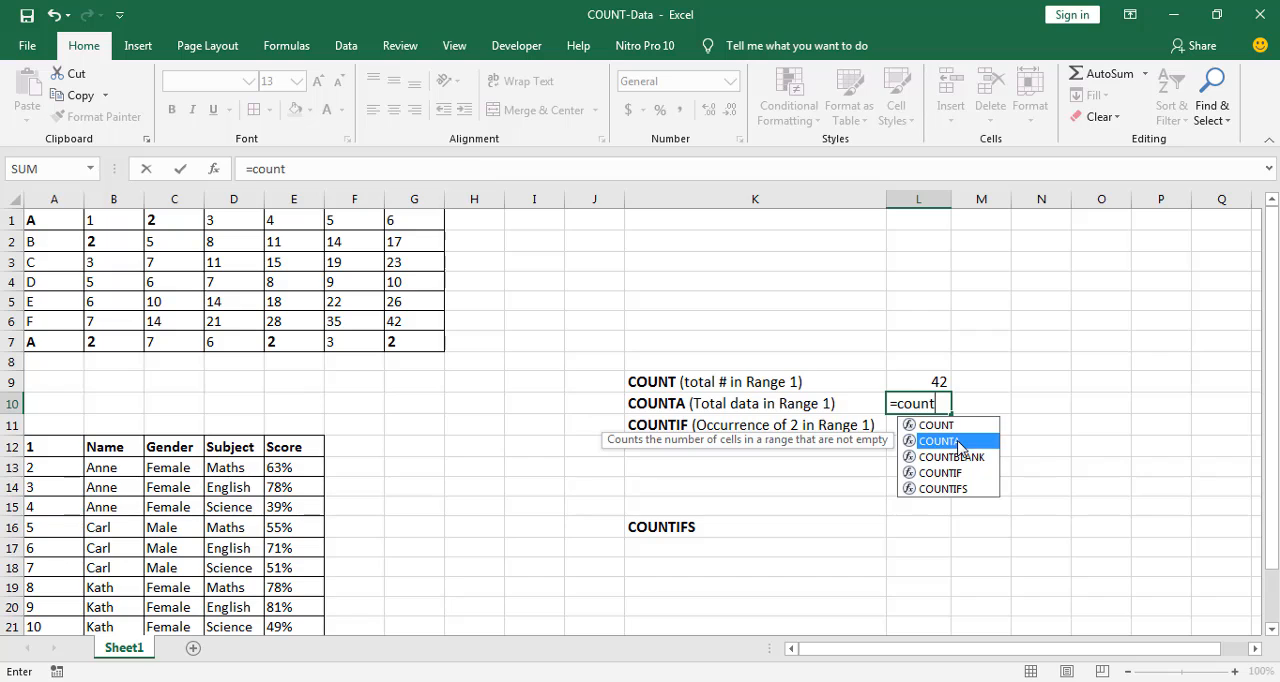
double_click(958, 442)
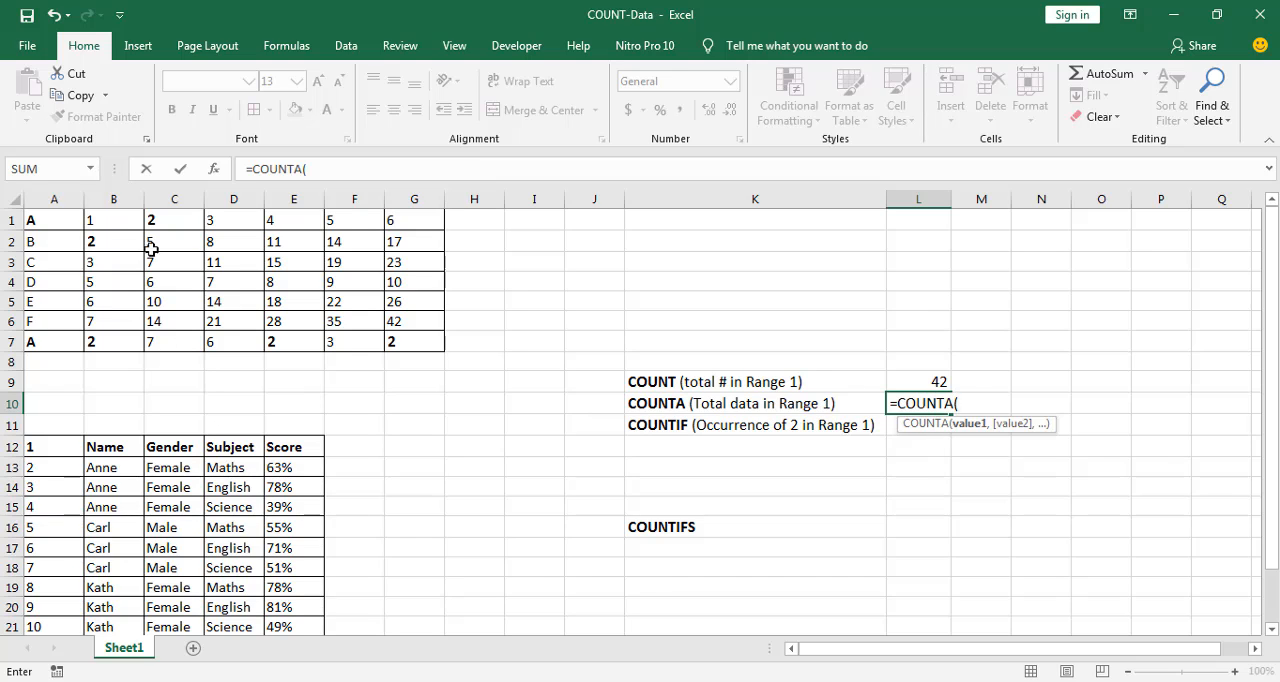
drag(33, 222, 420, 341)
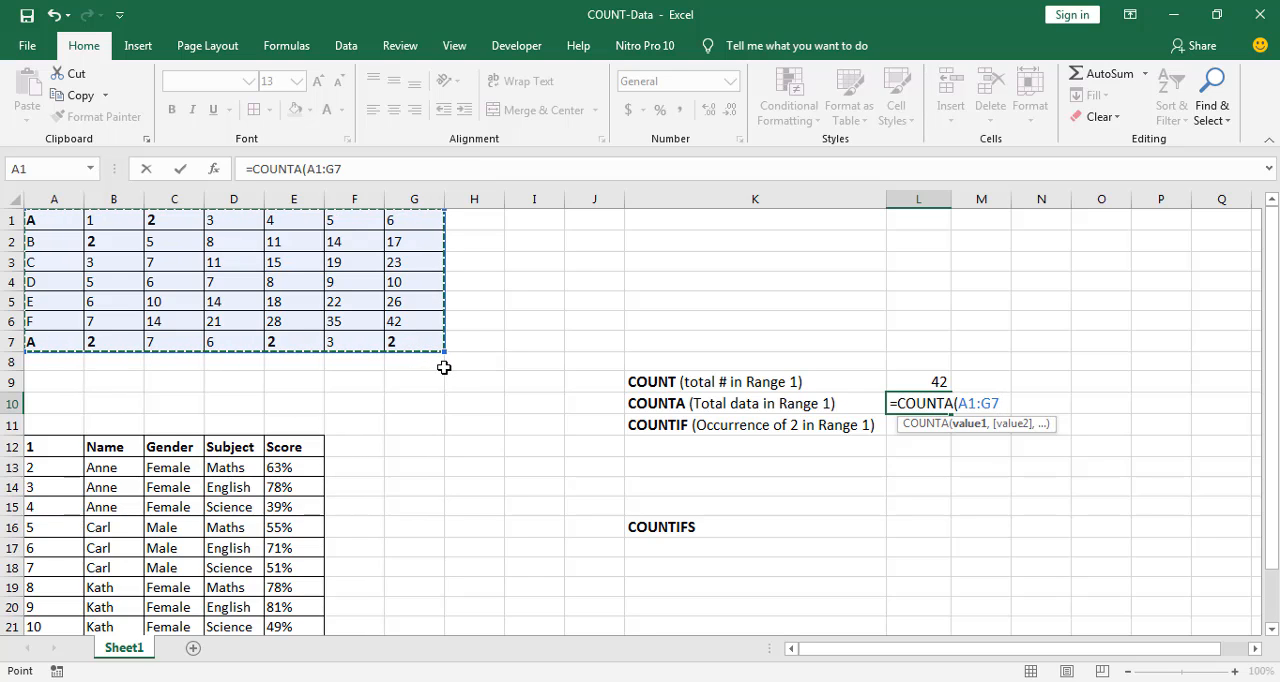
text())
key(Return)
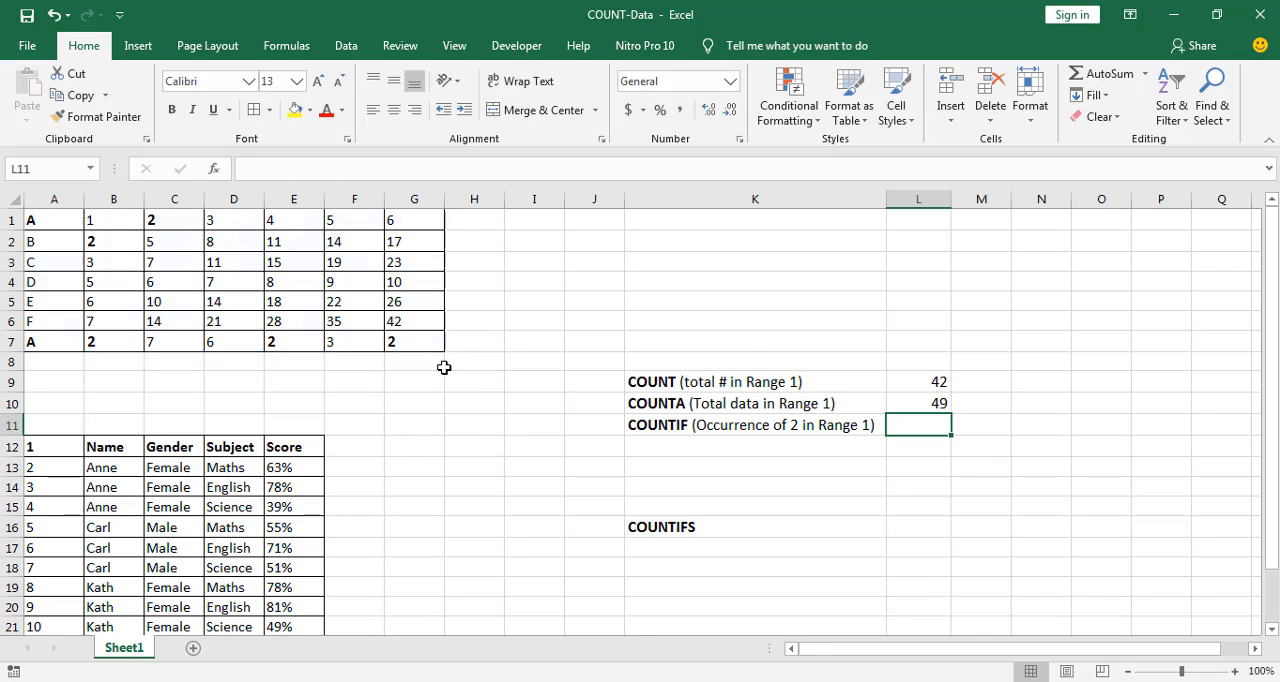
Review the COUNTA formula in L10 and compare the letters in A1:A7 with the numbers in B1:G7
click(937, 404)
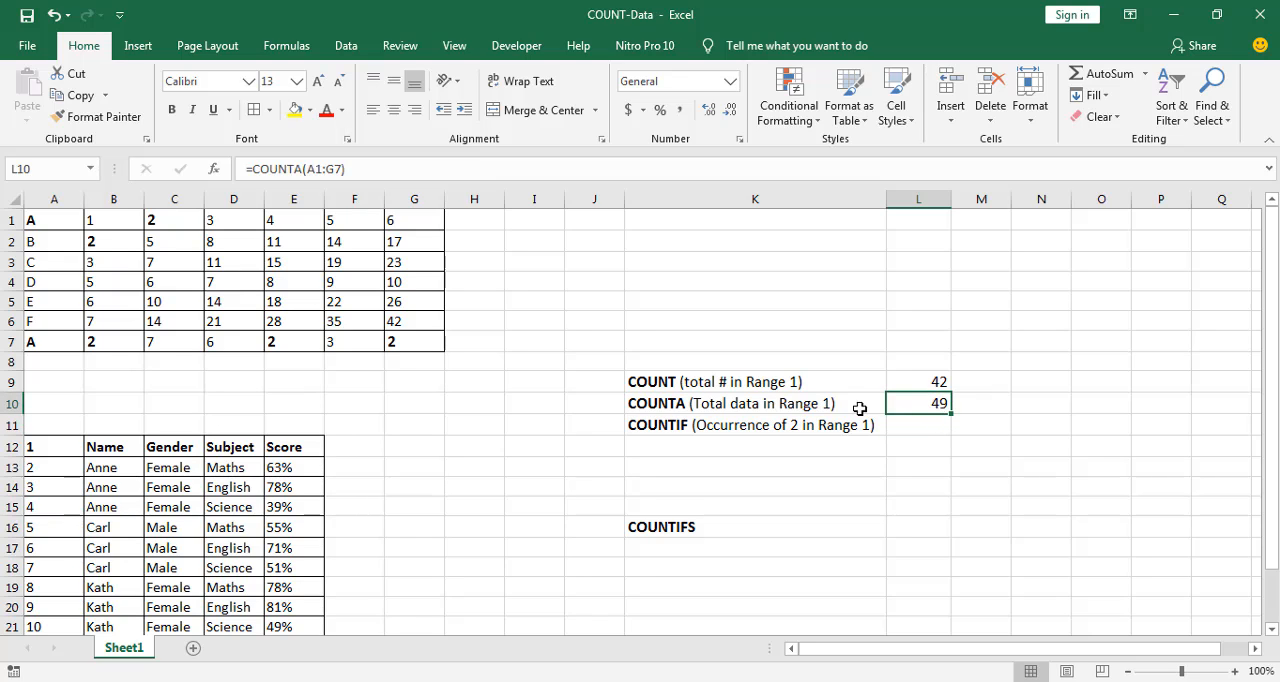
drag(37, 222, 45, 342)
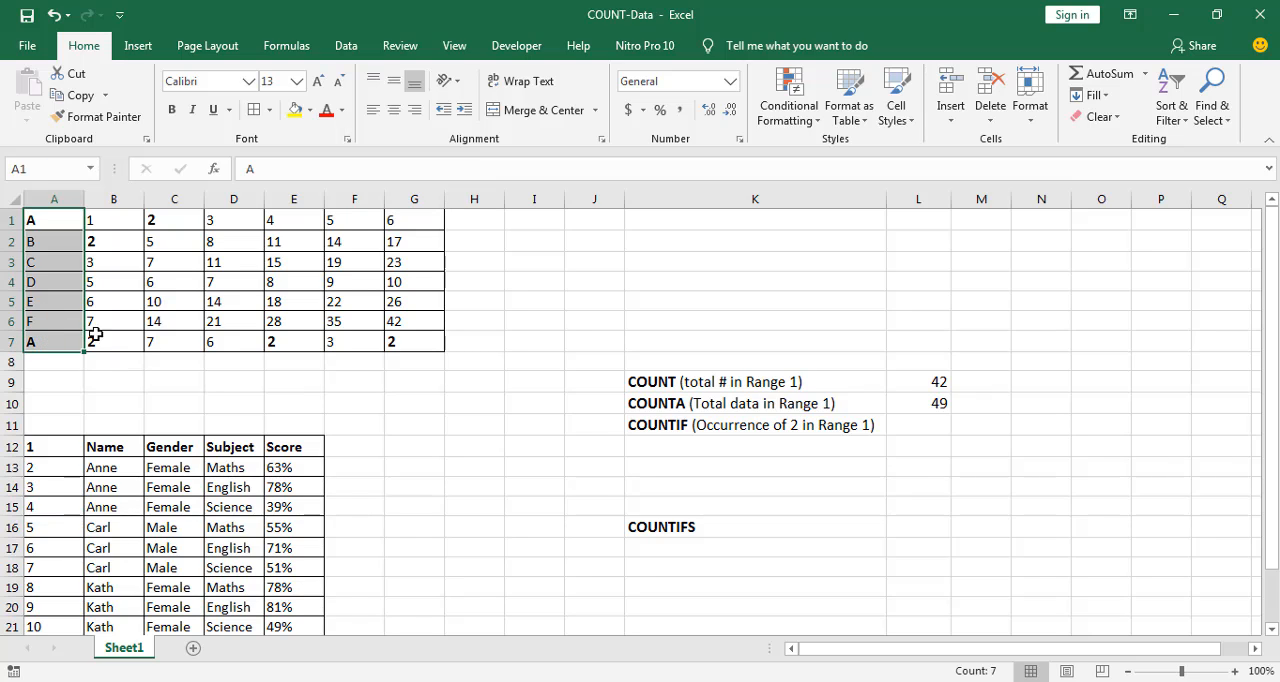
click(745, 384)
click(105, 219)
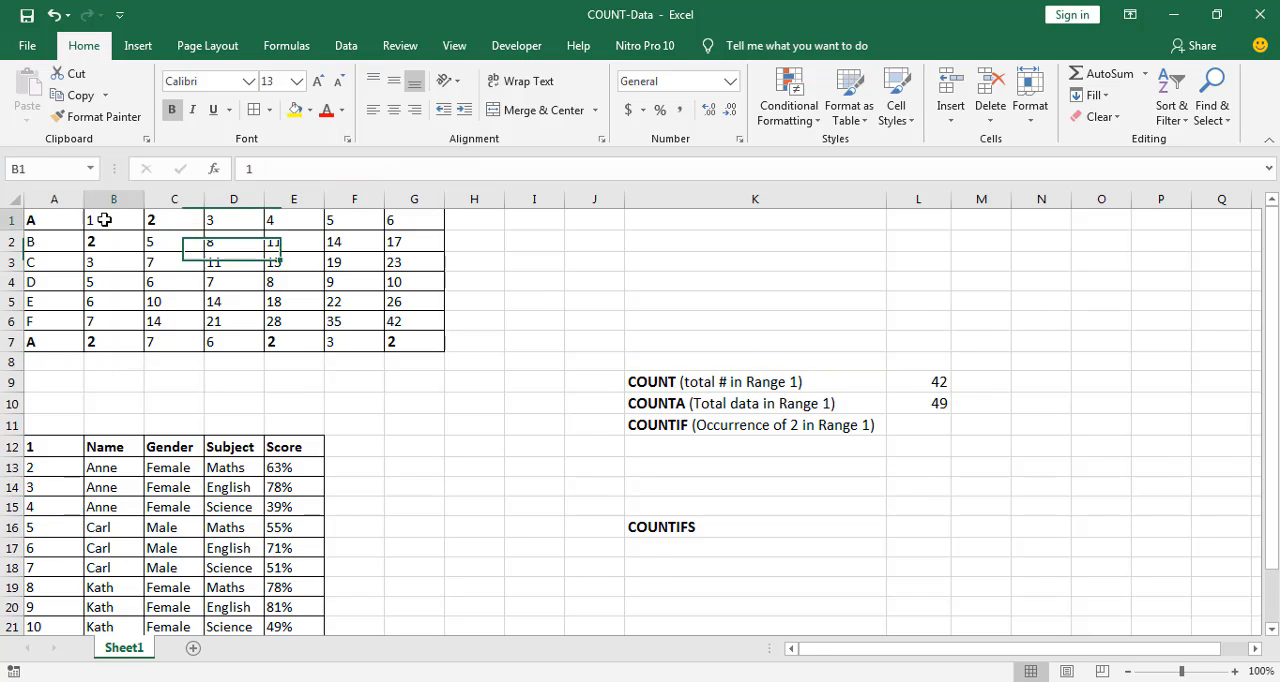
drag(50, 217, 55, 345)
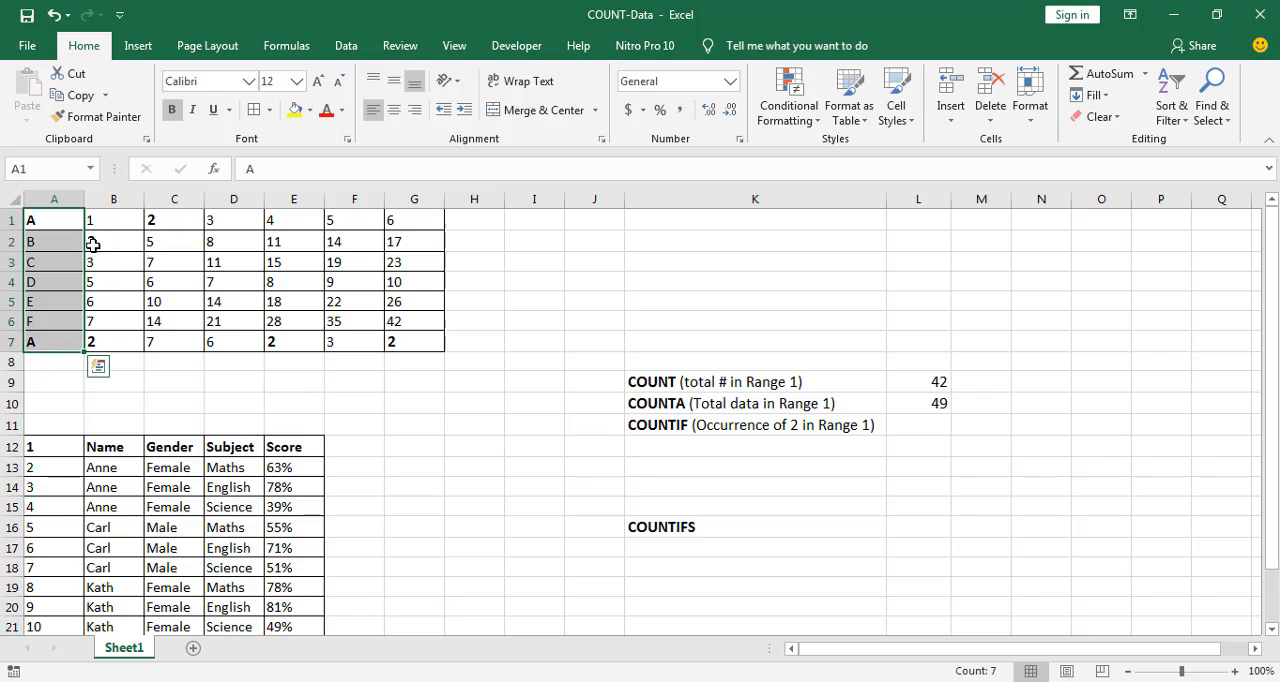
drag(105, 215, 421, 344)
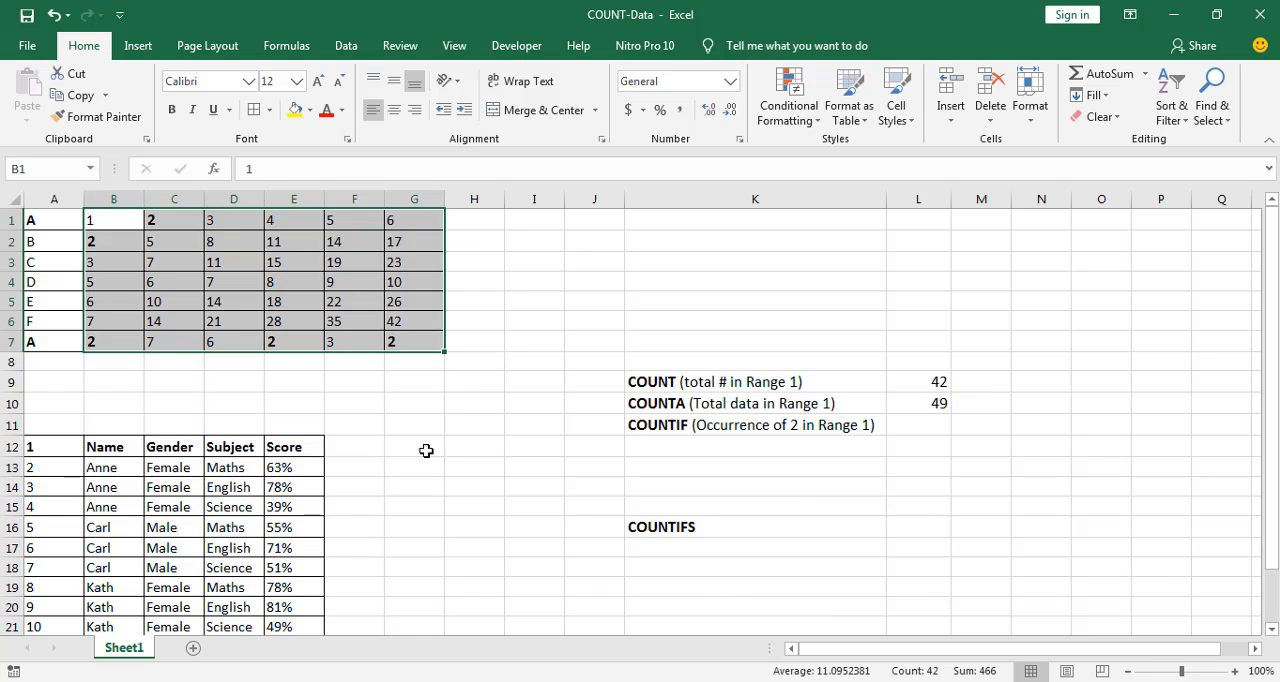
drag(51, 218, 53, 351)
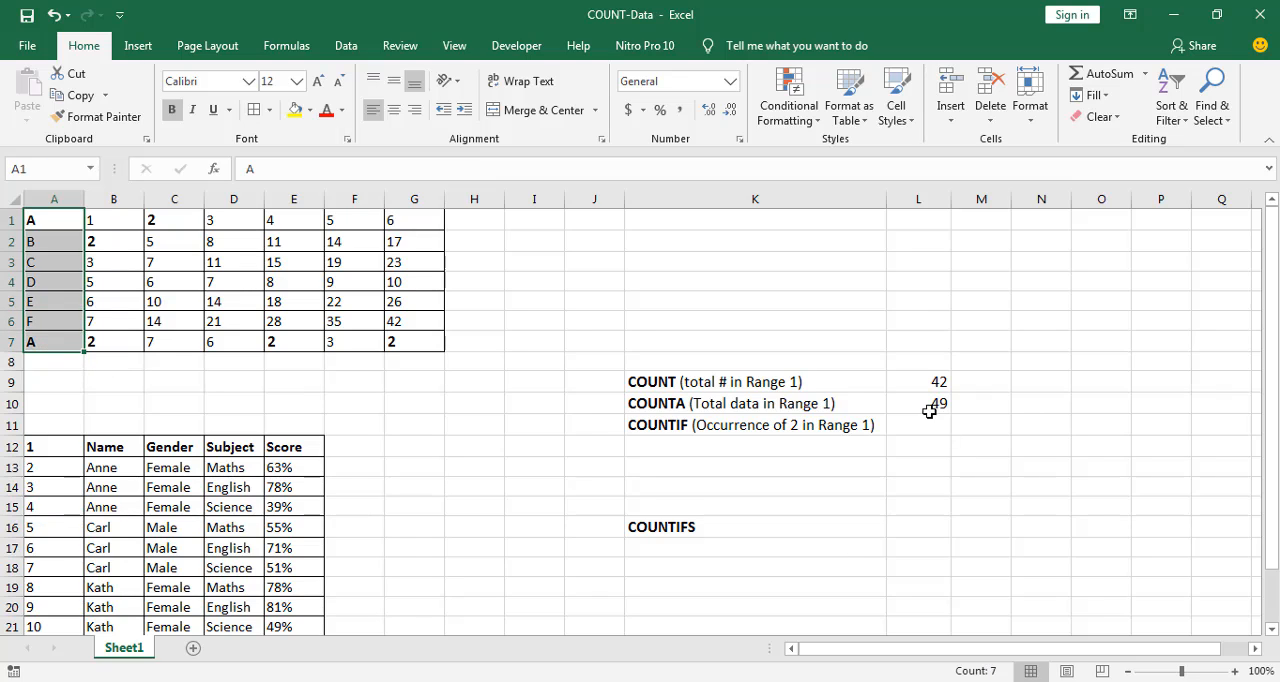
click(794, 386)
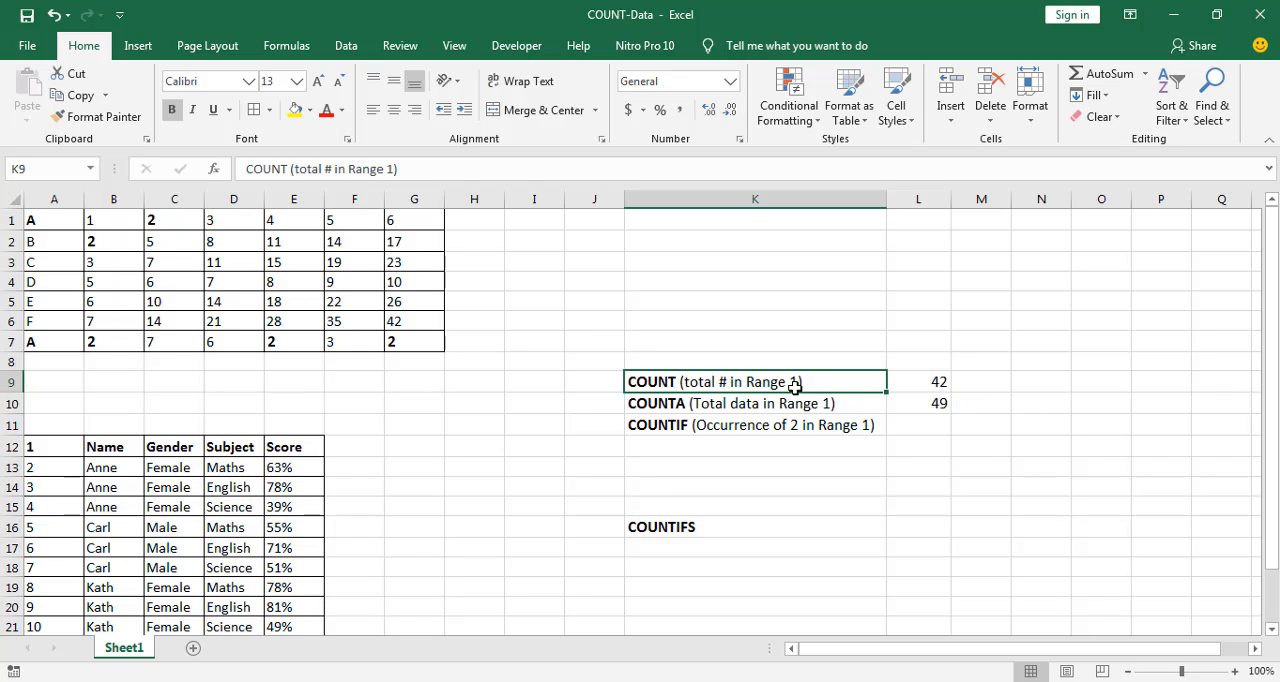
Start a COUNTIF formula in cell L11 with A1:G7 as its range
click(932, 427)
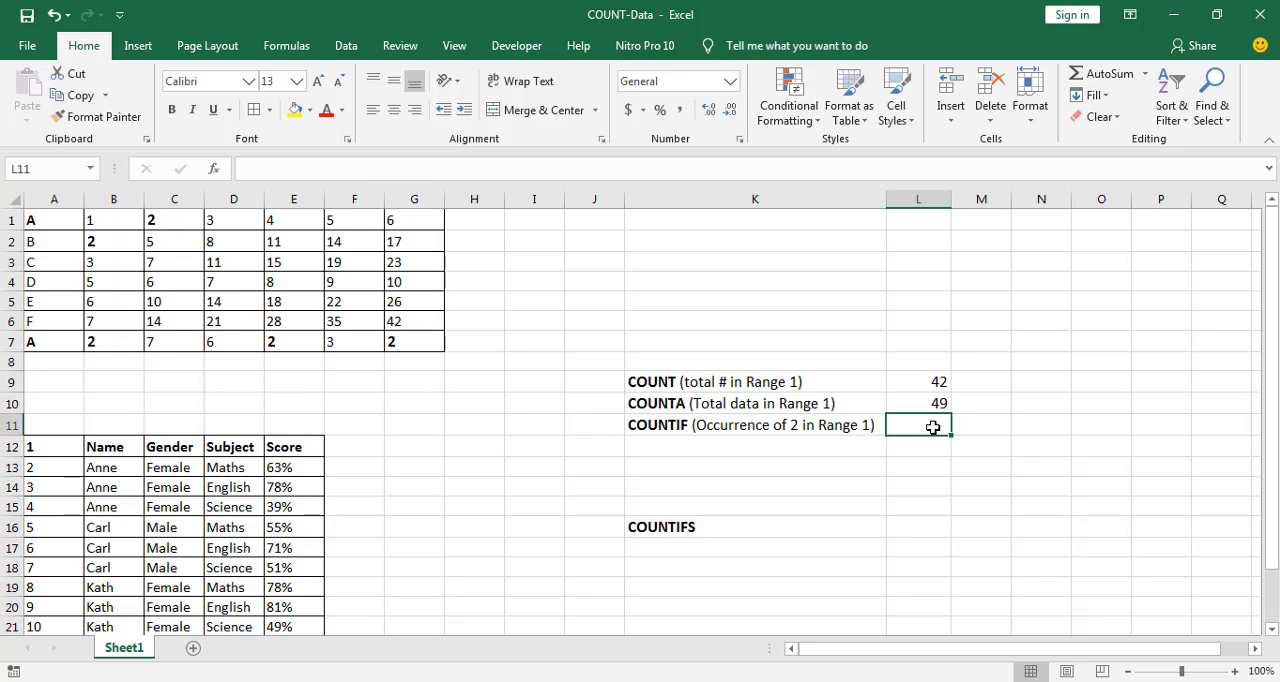
text(=count)
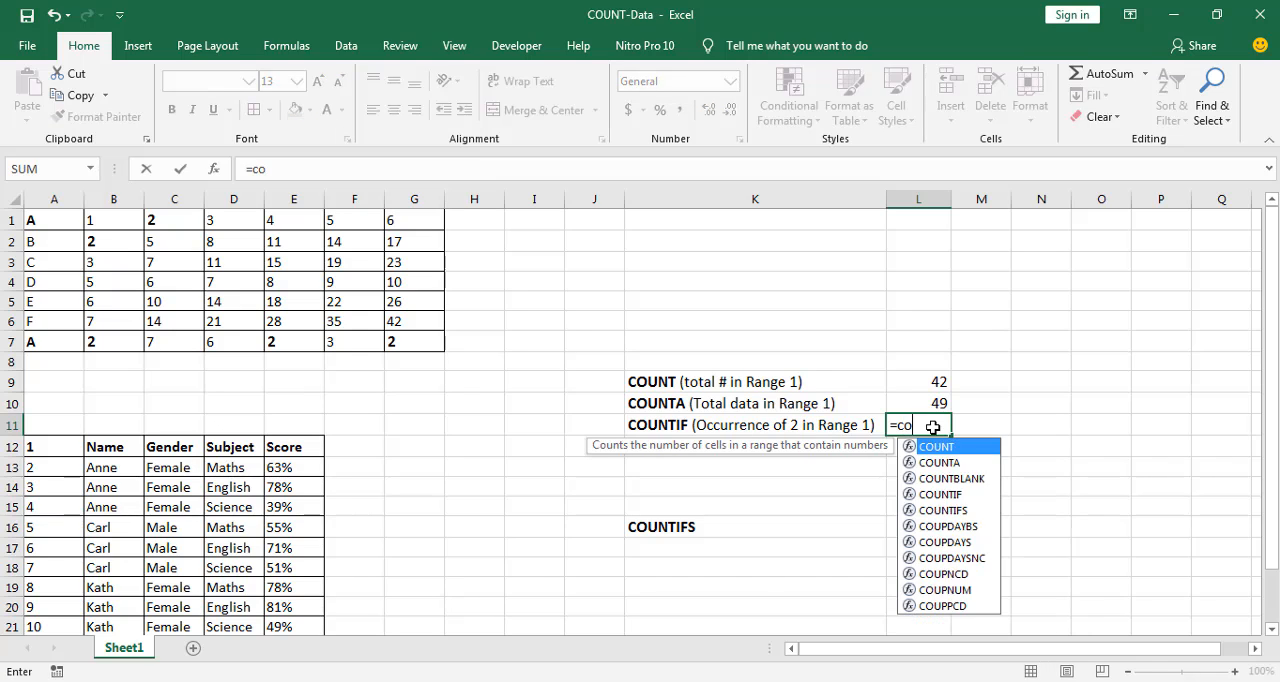
key(Down)
key(Down)
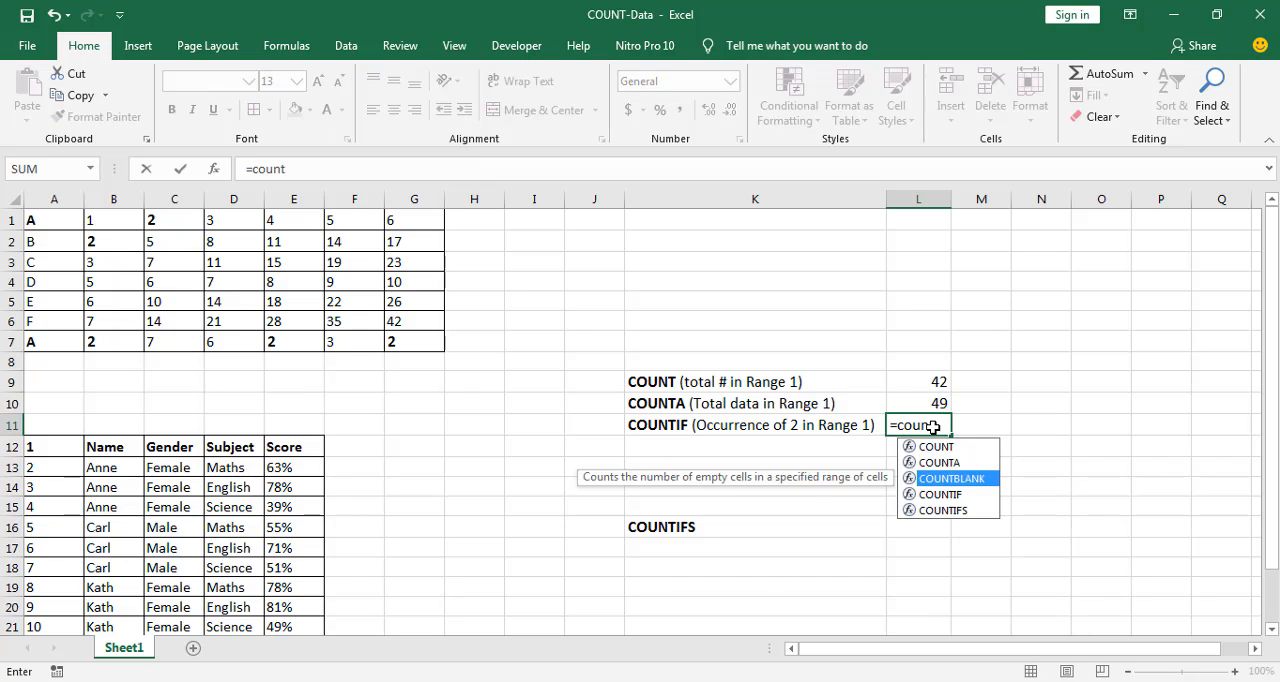
key(Down)
key(Tab)
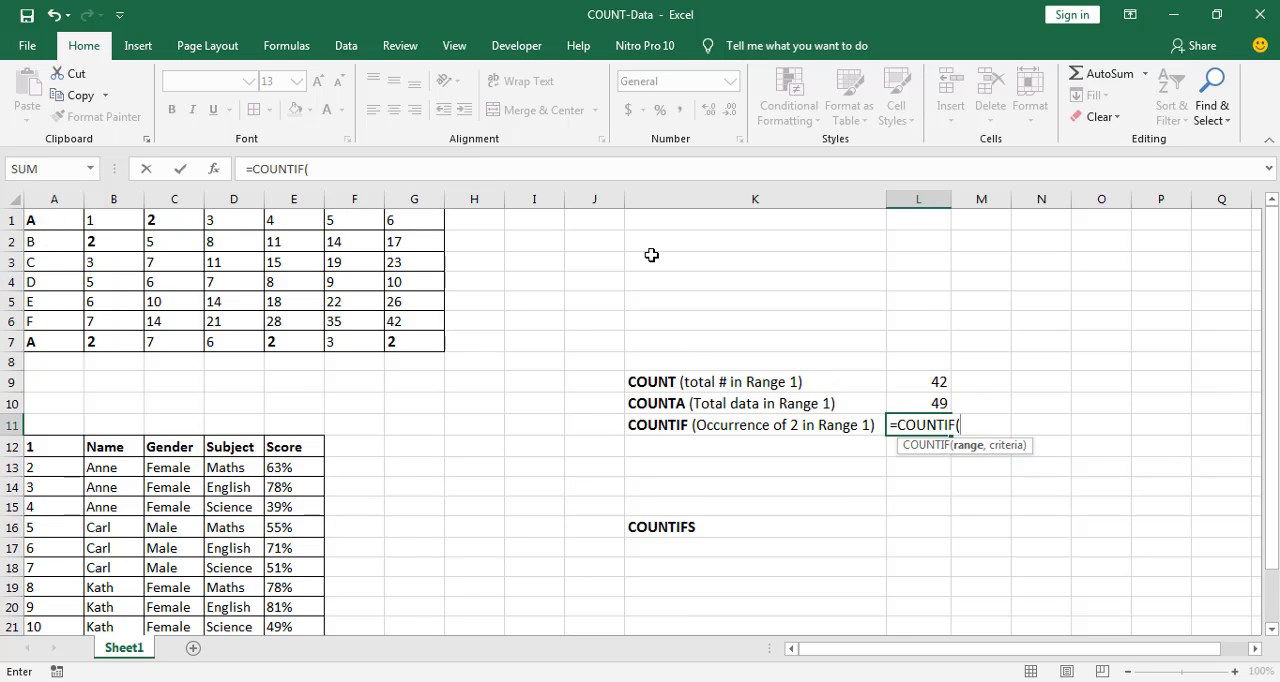
click(62, 221)
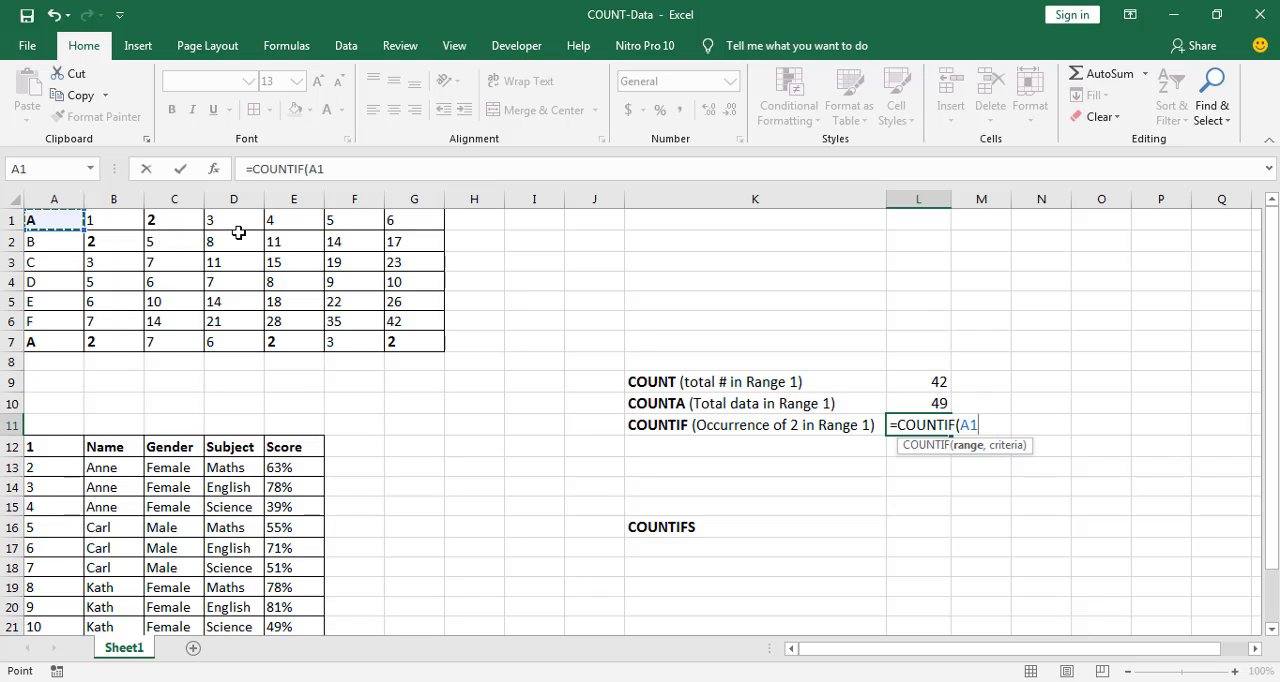
key(ctrl+shift+Right)
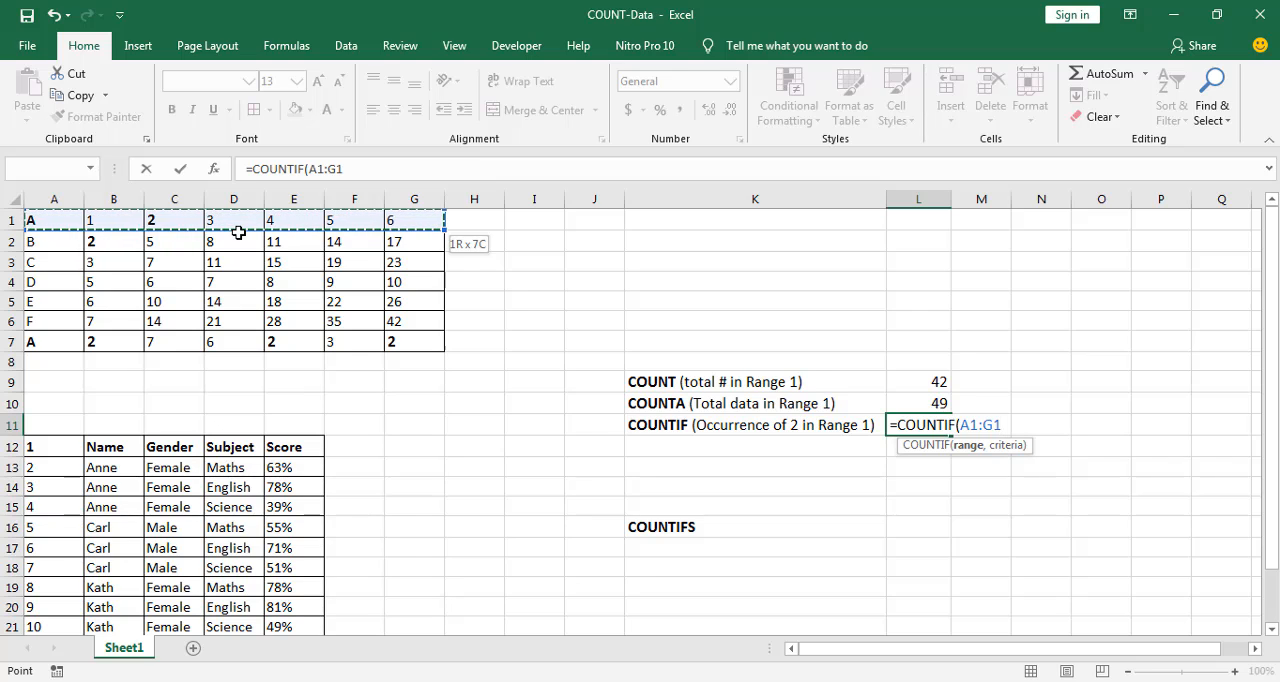
key(ctrl+shift+Down)
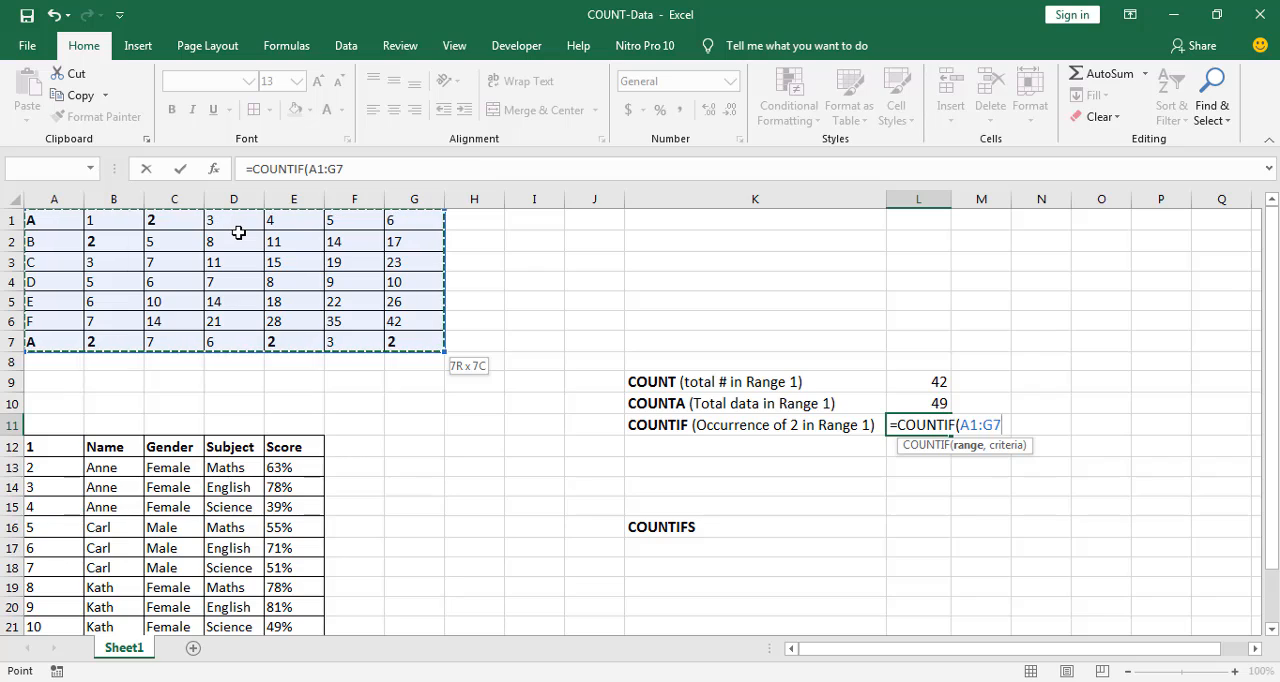
Complete the COUNTIF formula in L11 with cell B7 as the criterion, giving =COUNTIF(A1:G7,B7)
text(,)
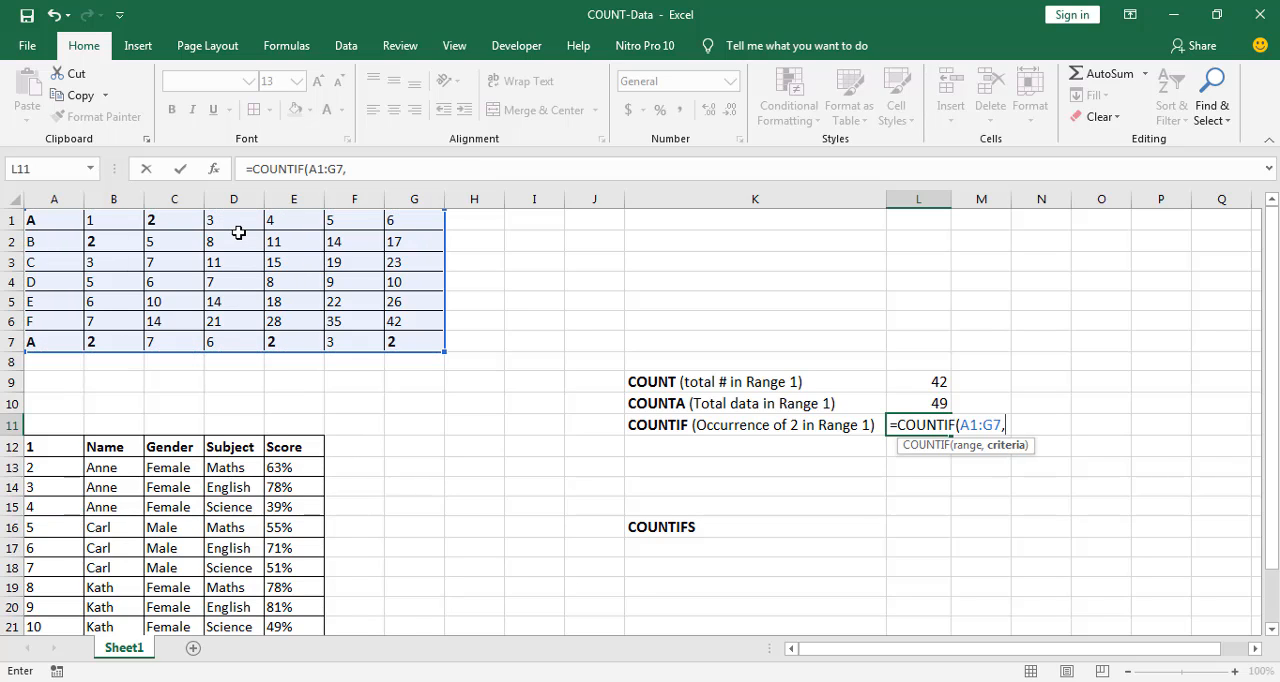
click(113, 341)
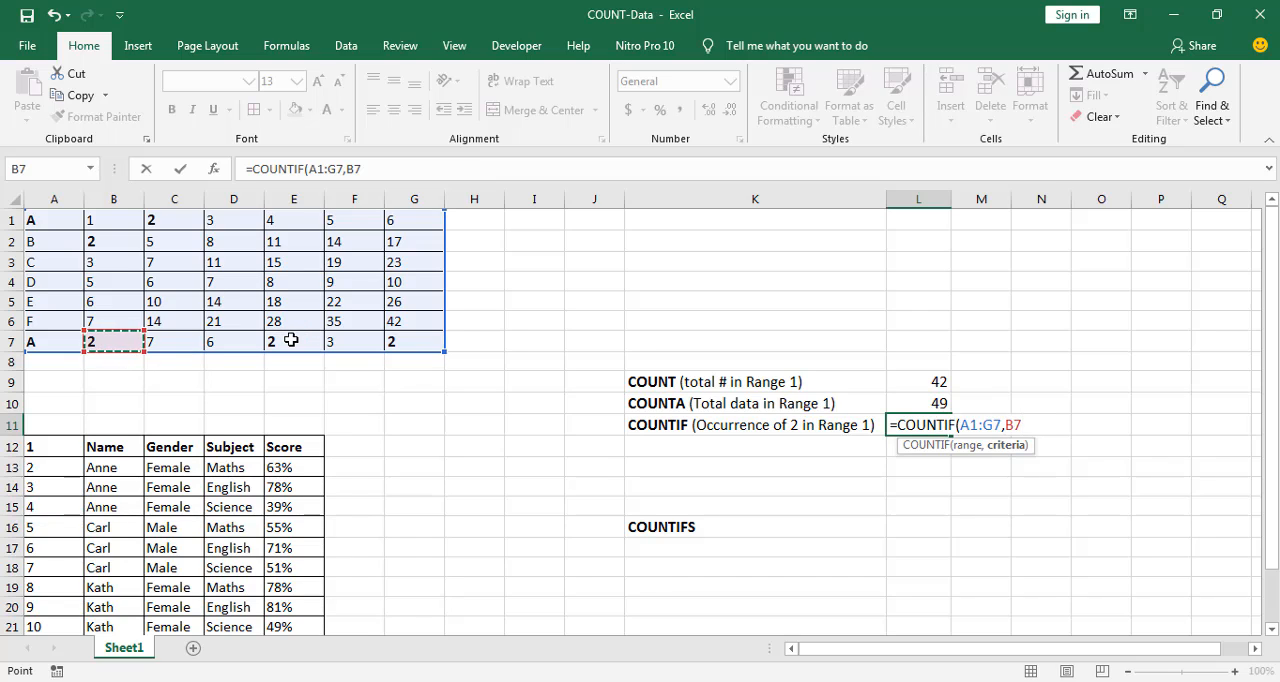
text())
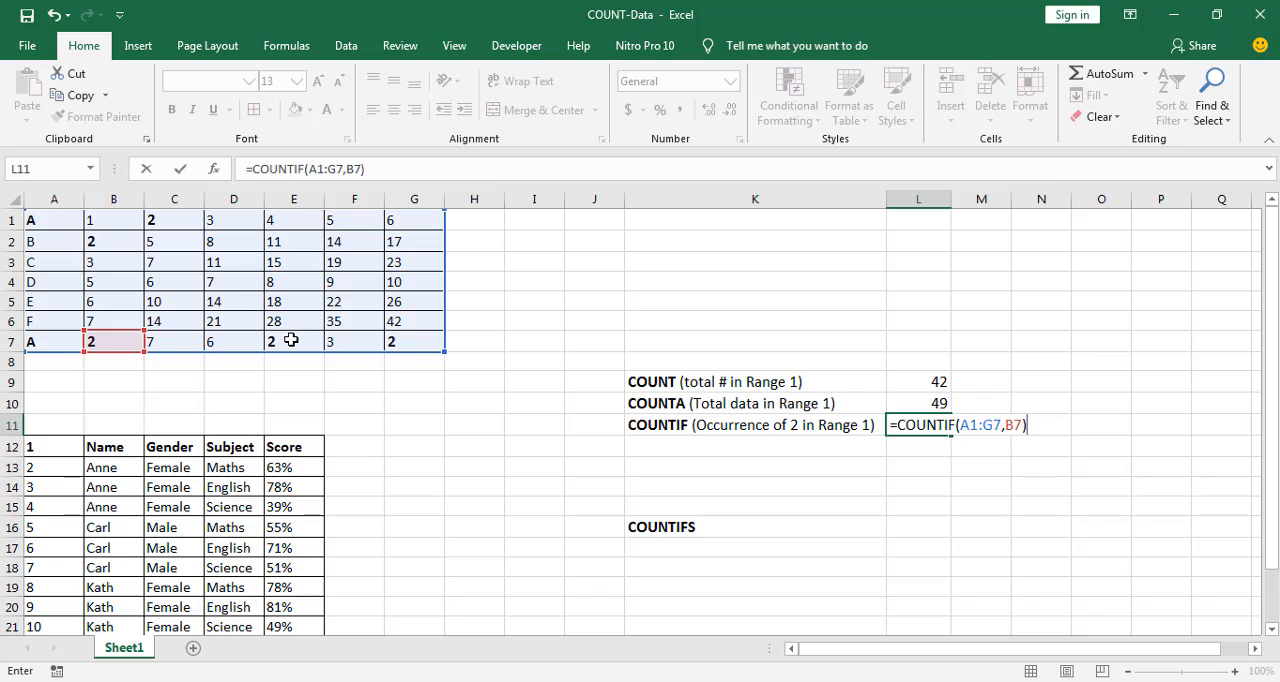
key(Return)
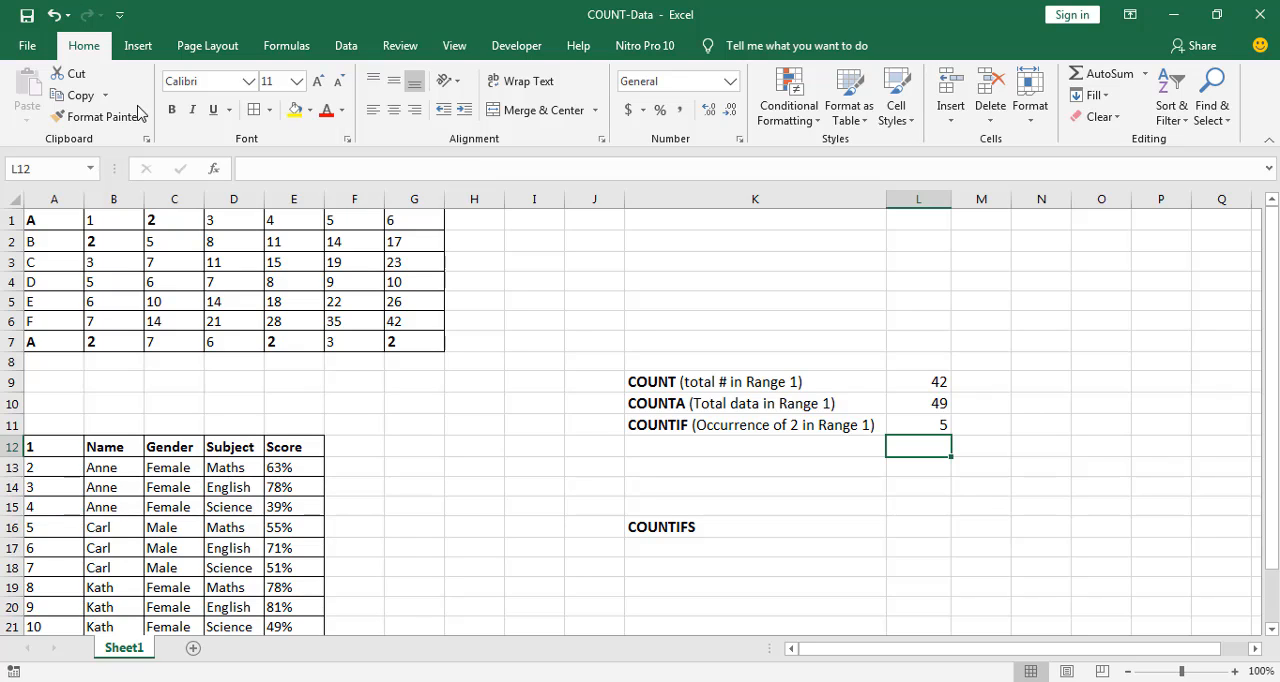
Review the cells in Range 1 that contain the number 2, and the letter A in A7
click(103, 246)
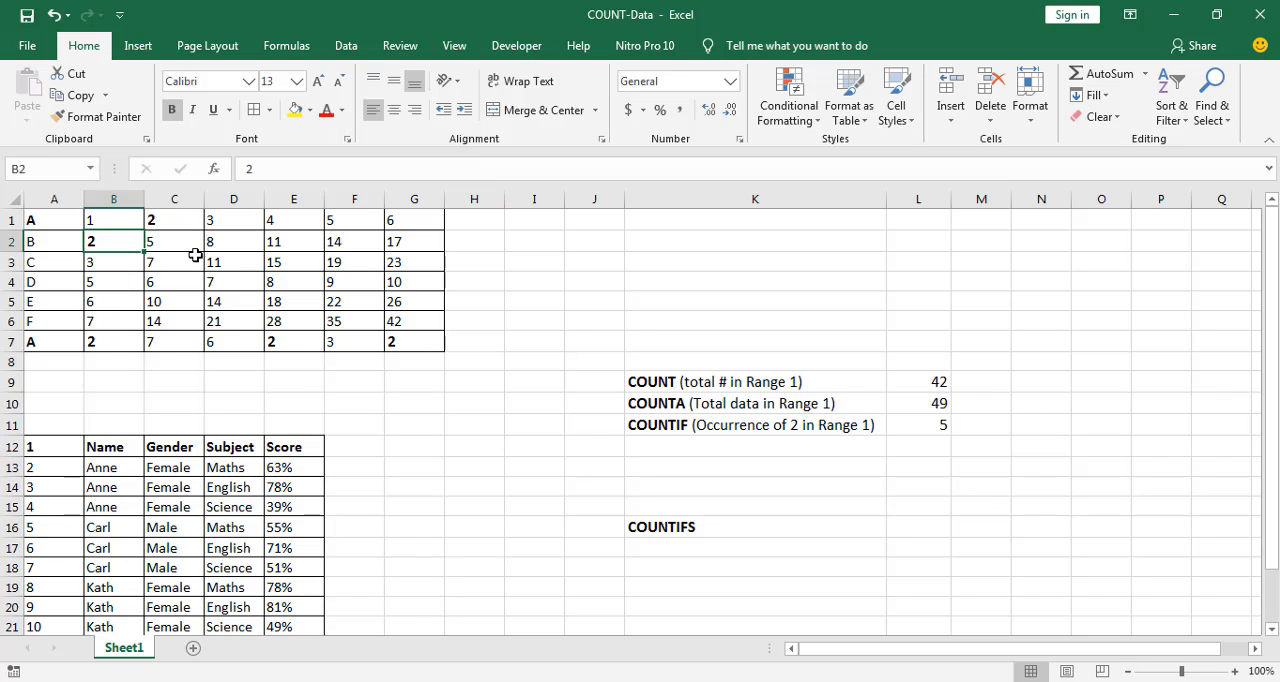
click(270, 341)
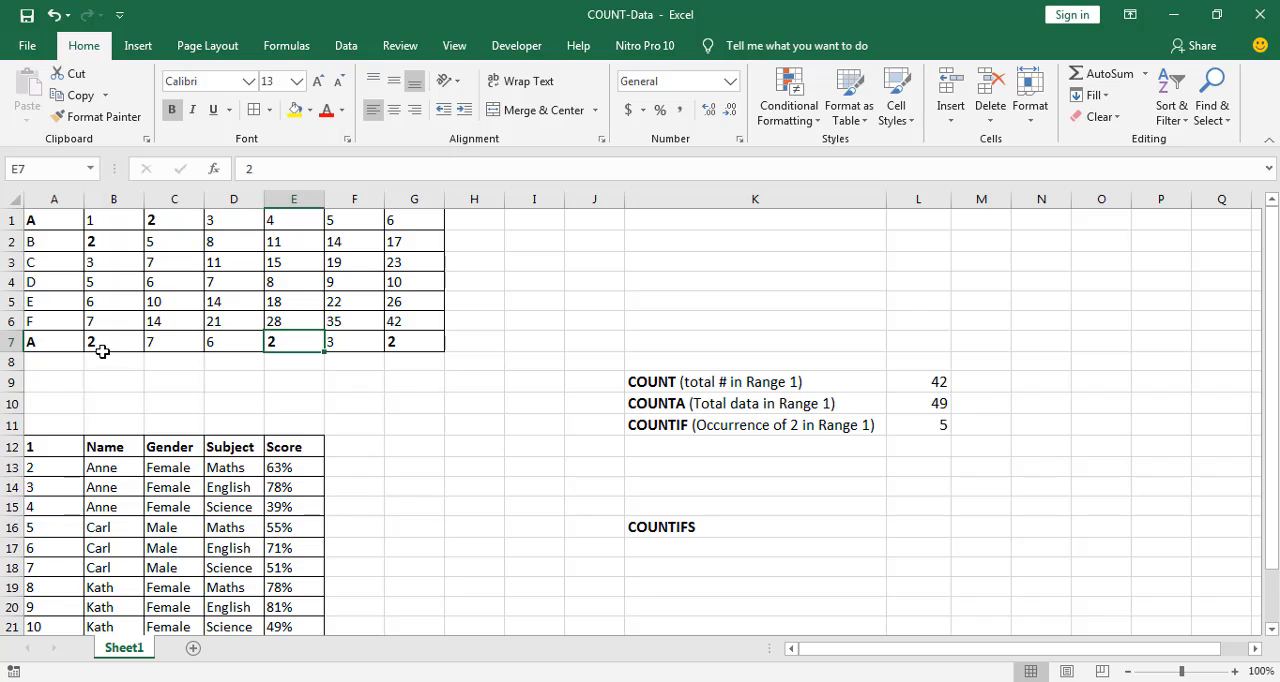
click(102, 351)
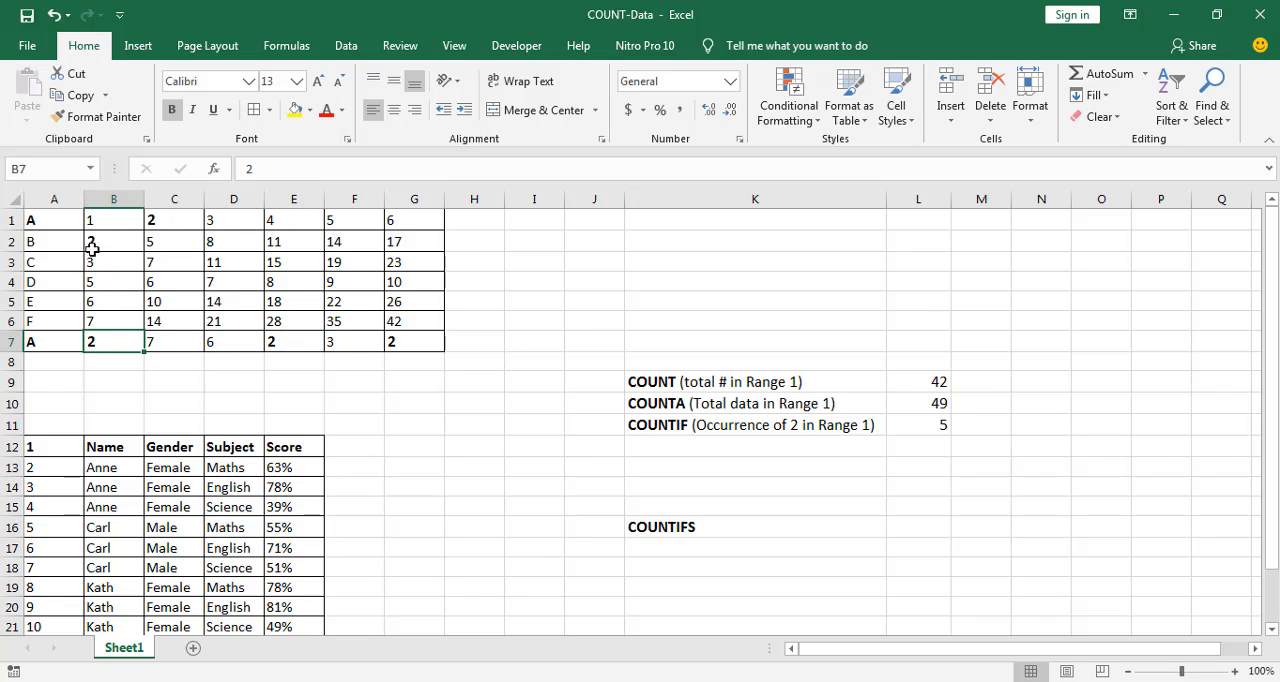
click(182, 223)
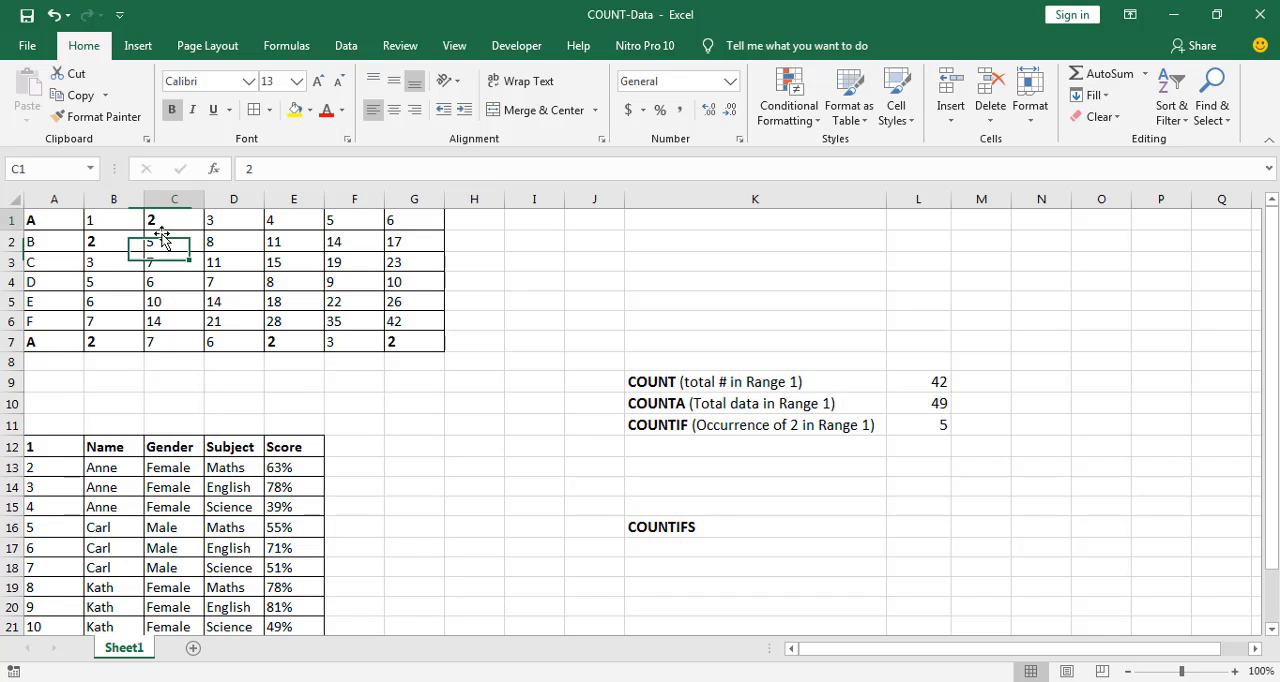
click(110, 244)
click(114, 351)
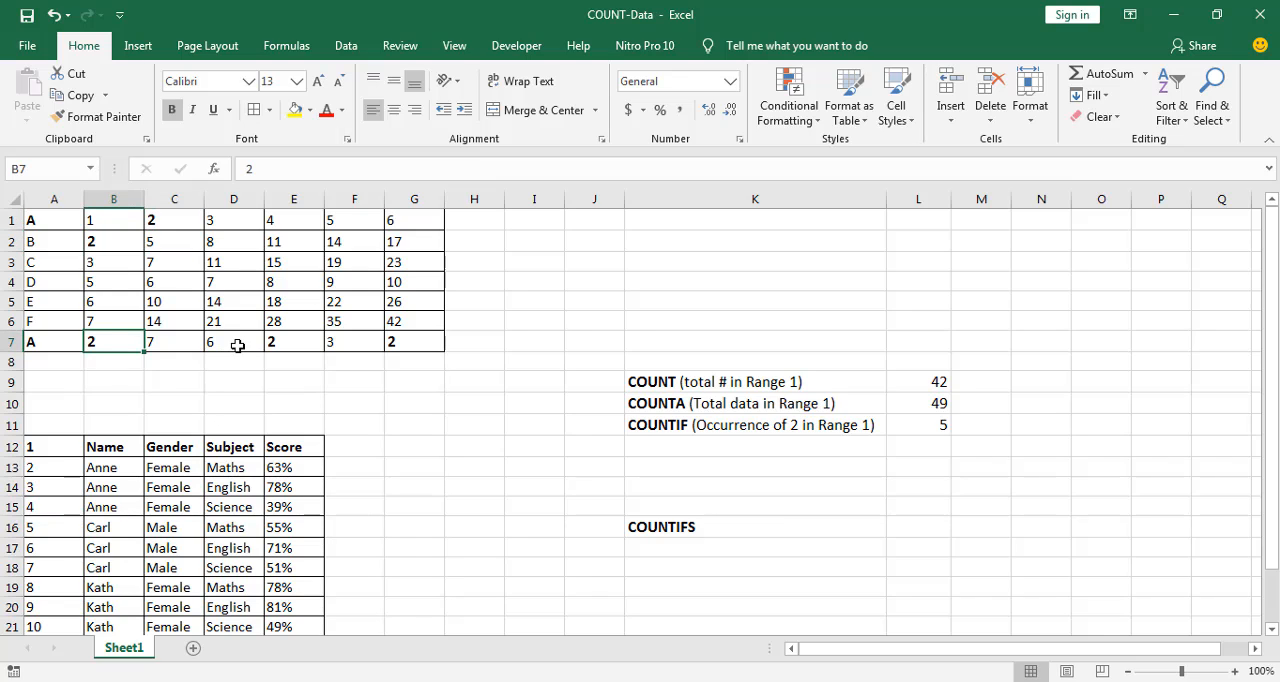
click(238, 346)
click(282, 345)
click(416, 347)
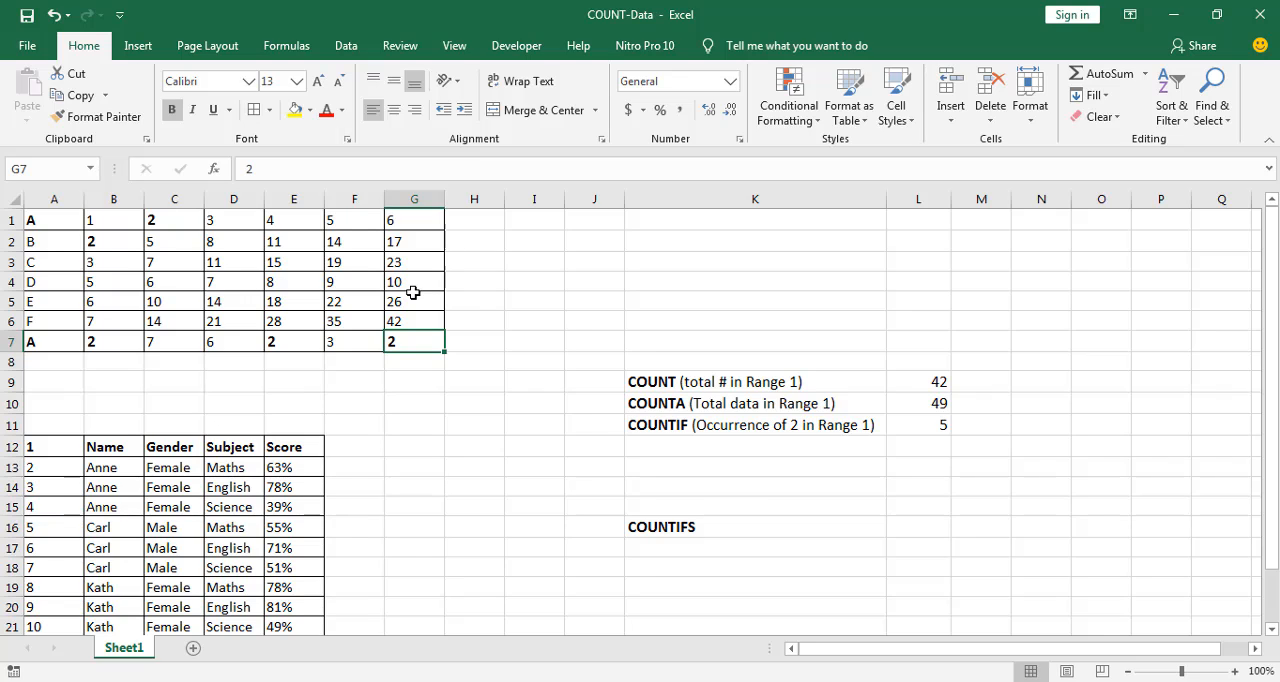
click(58, 345)
click(753, 453)
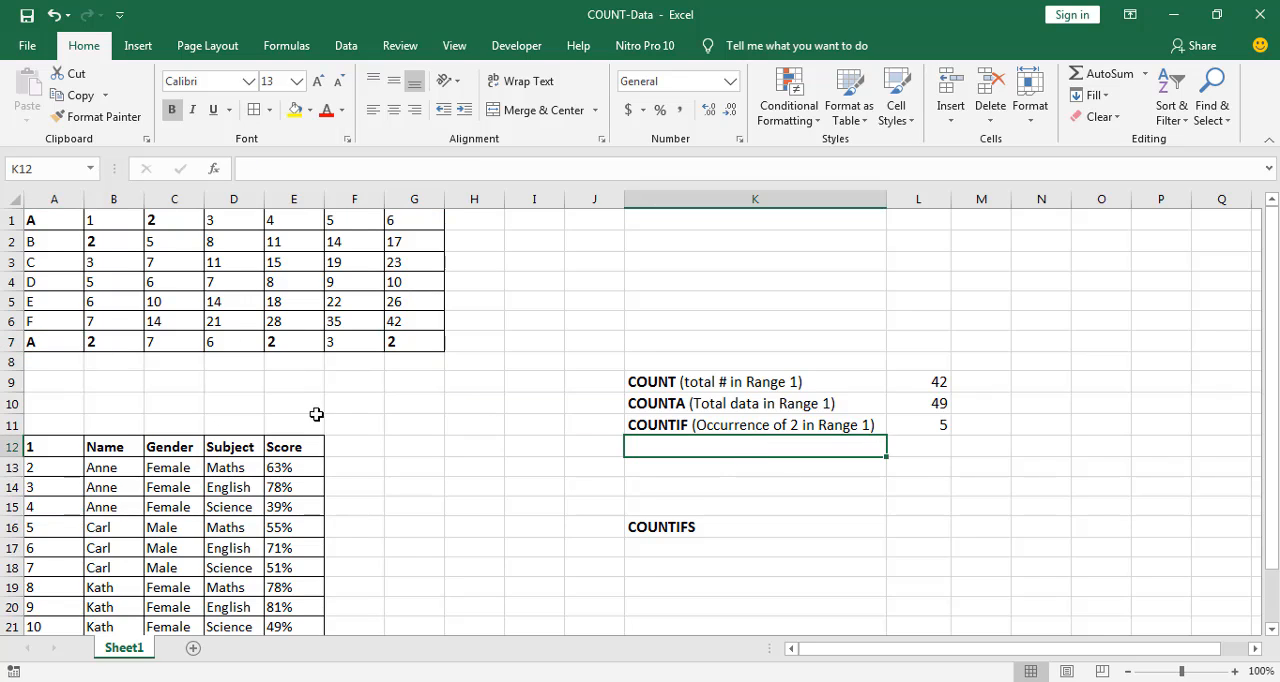
click(35, 344)
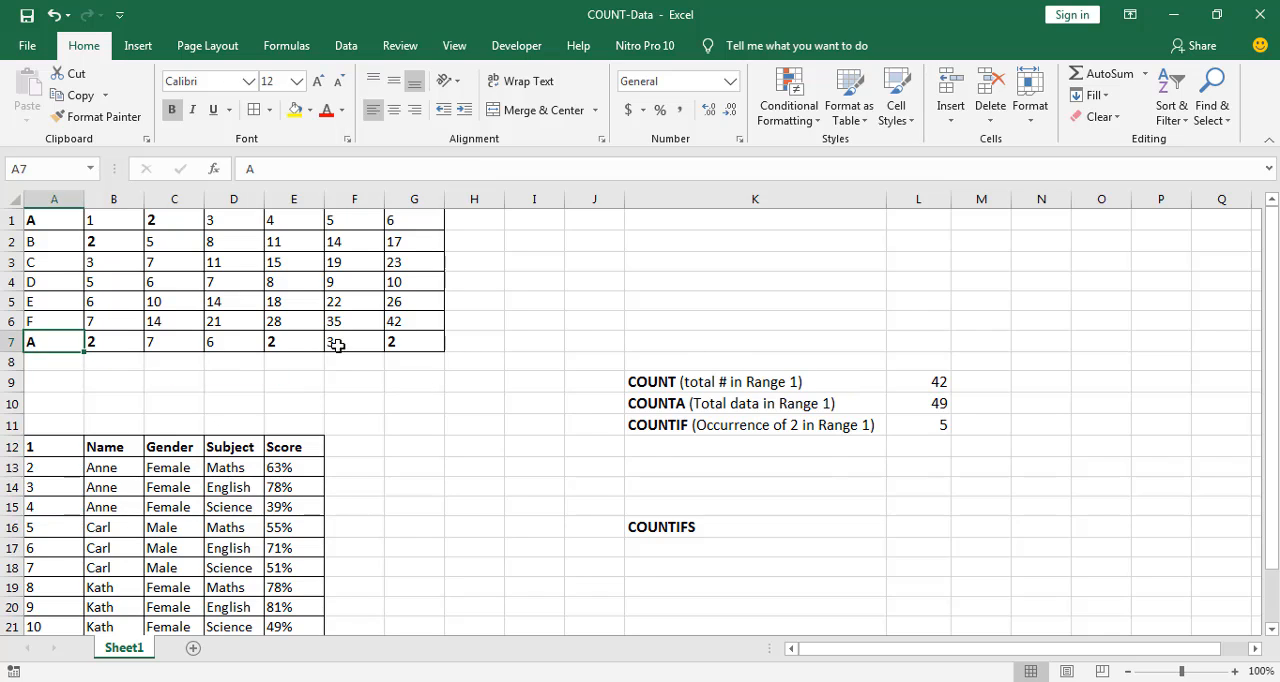
Start a COUNTIF formula in cell L12 with A1:G7 as its range
click(934, 462)
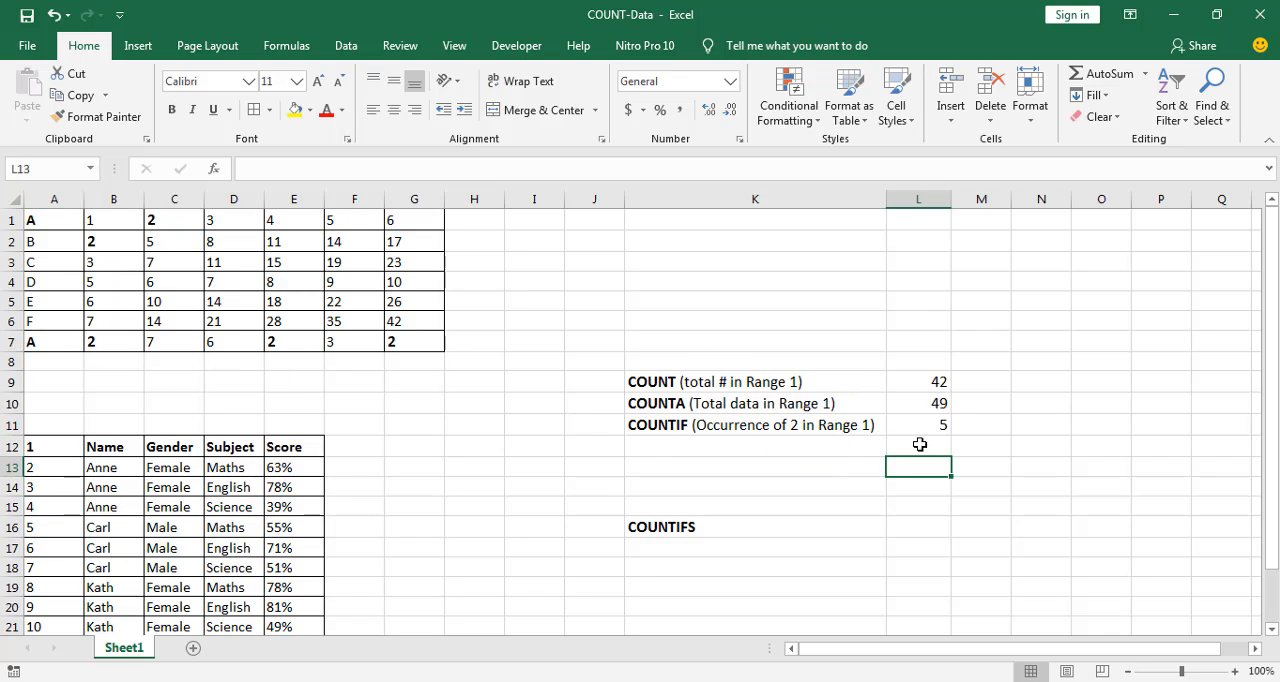
click(918, 443)
text(=count)
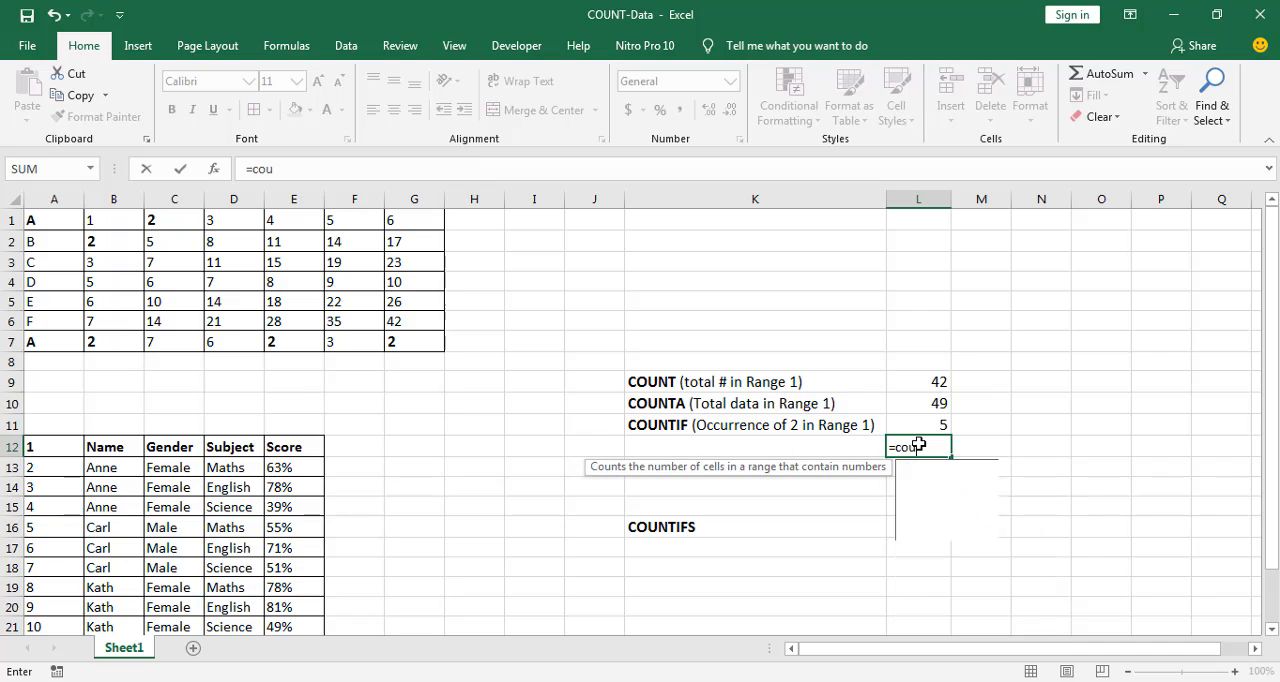
key(Down)
key(Down)
key(Down)
key(Caps_Lock)
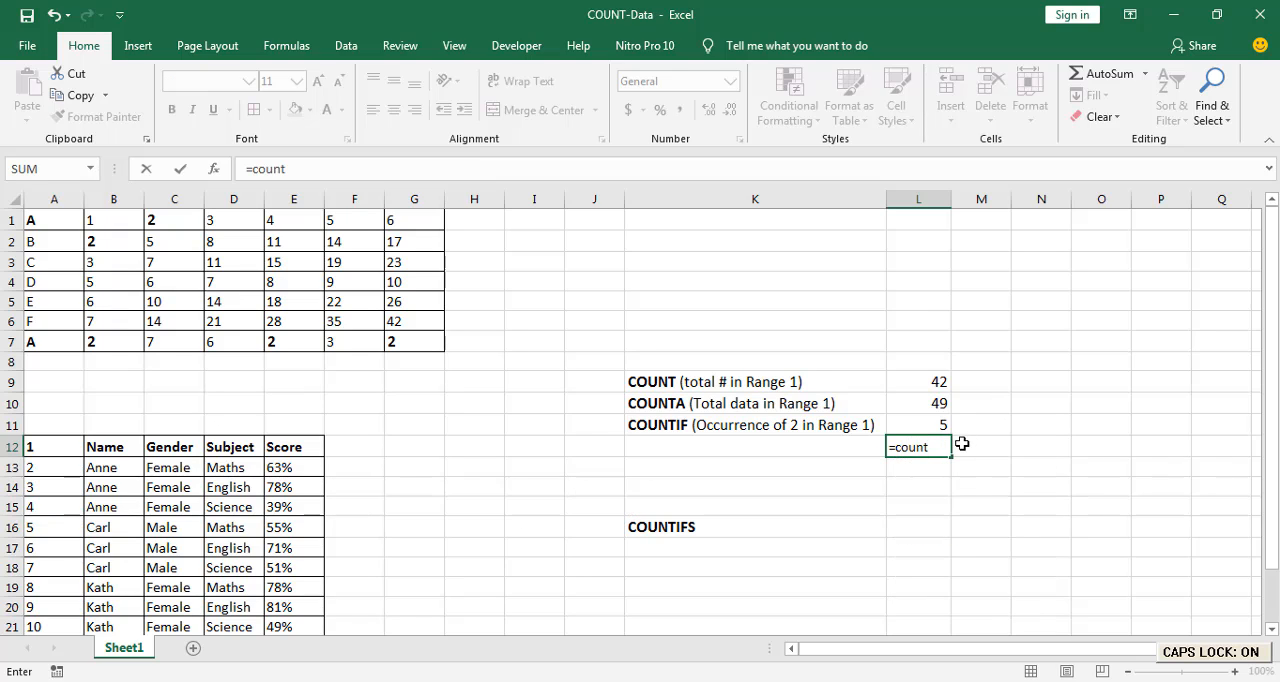
text(IF)
key(Tab)
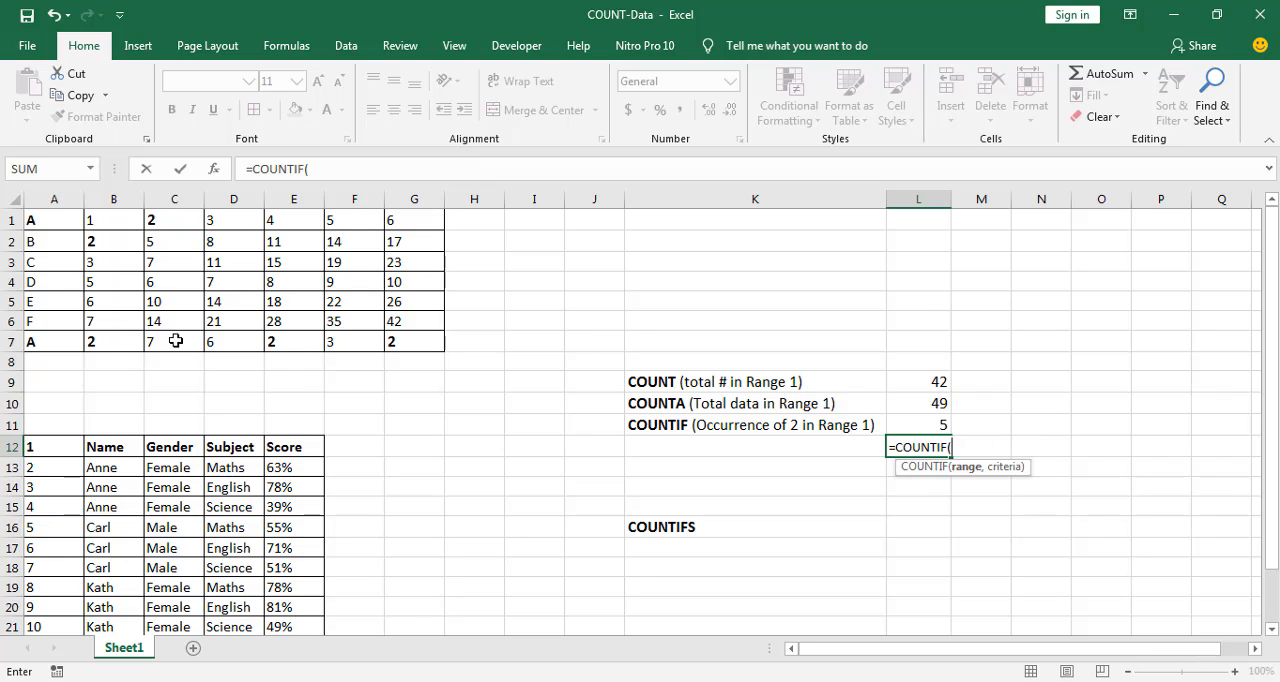
click(38, 224)
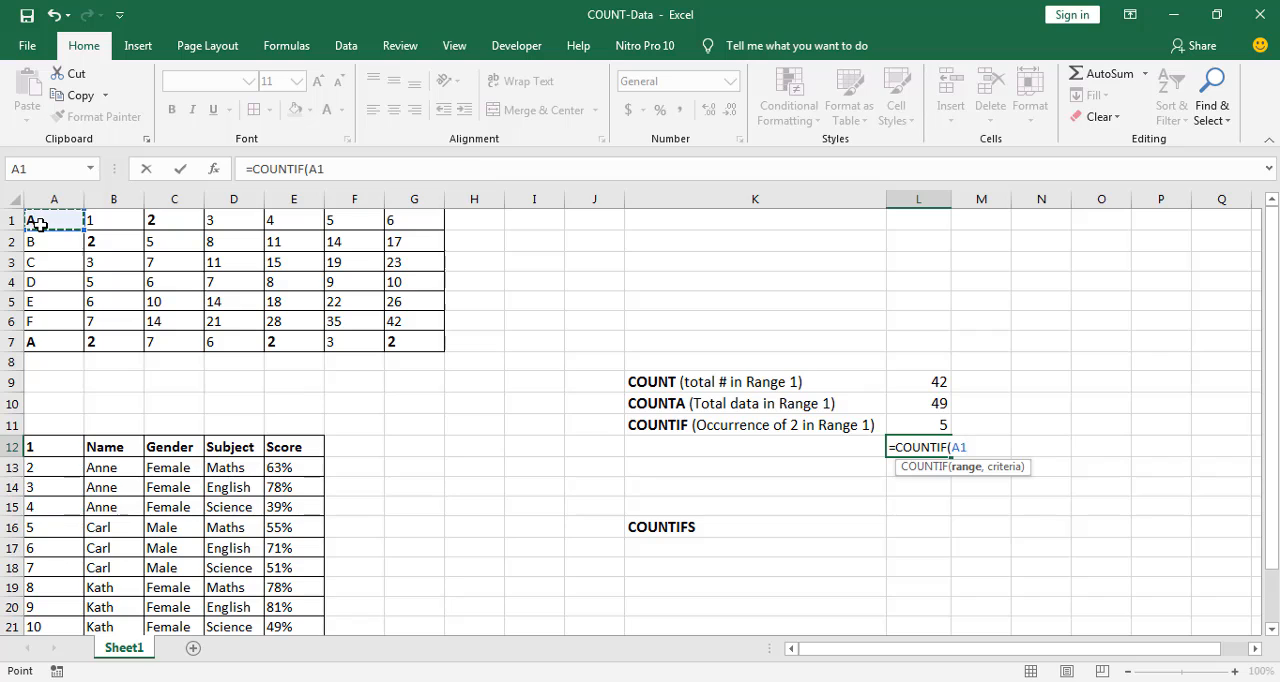
key(ctrl+shift+Right)
key(ctrl+shift+Down)
Complete the COUNTIF formula in L12 with cell A1 as the criterion to count the letter A
text(,)
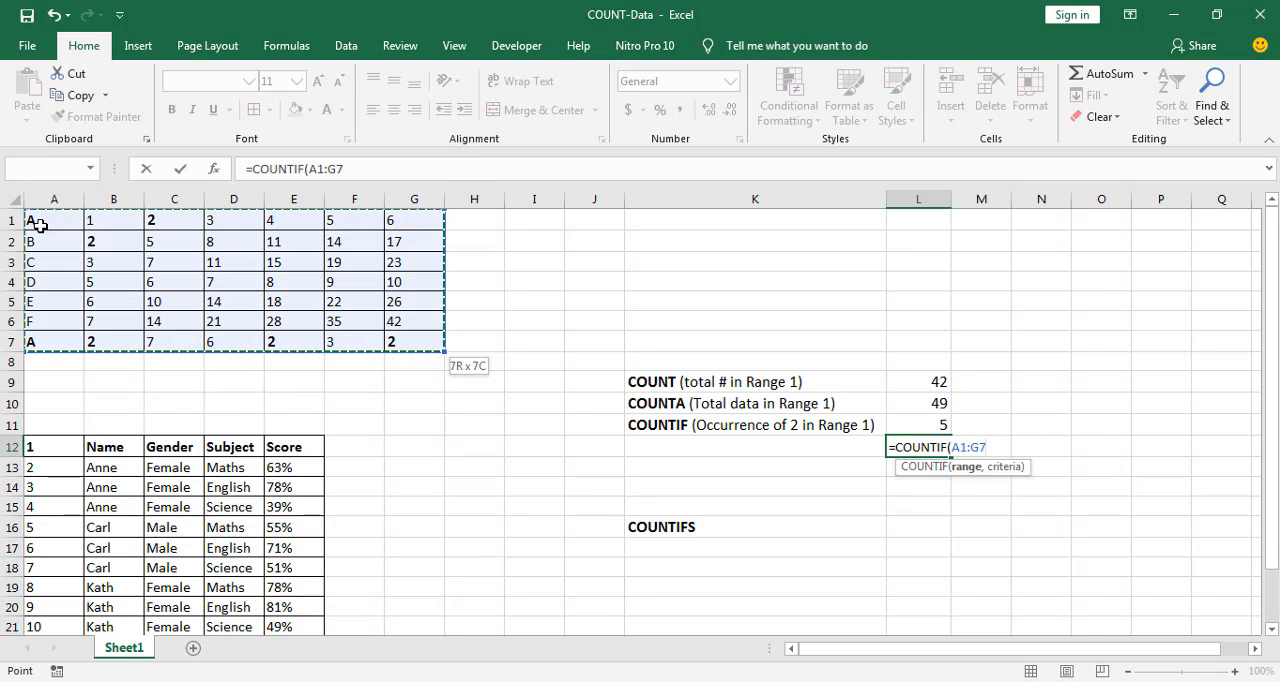
click(38, 224)
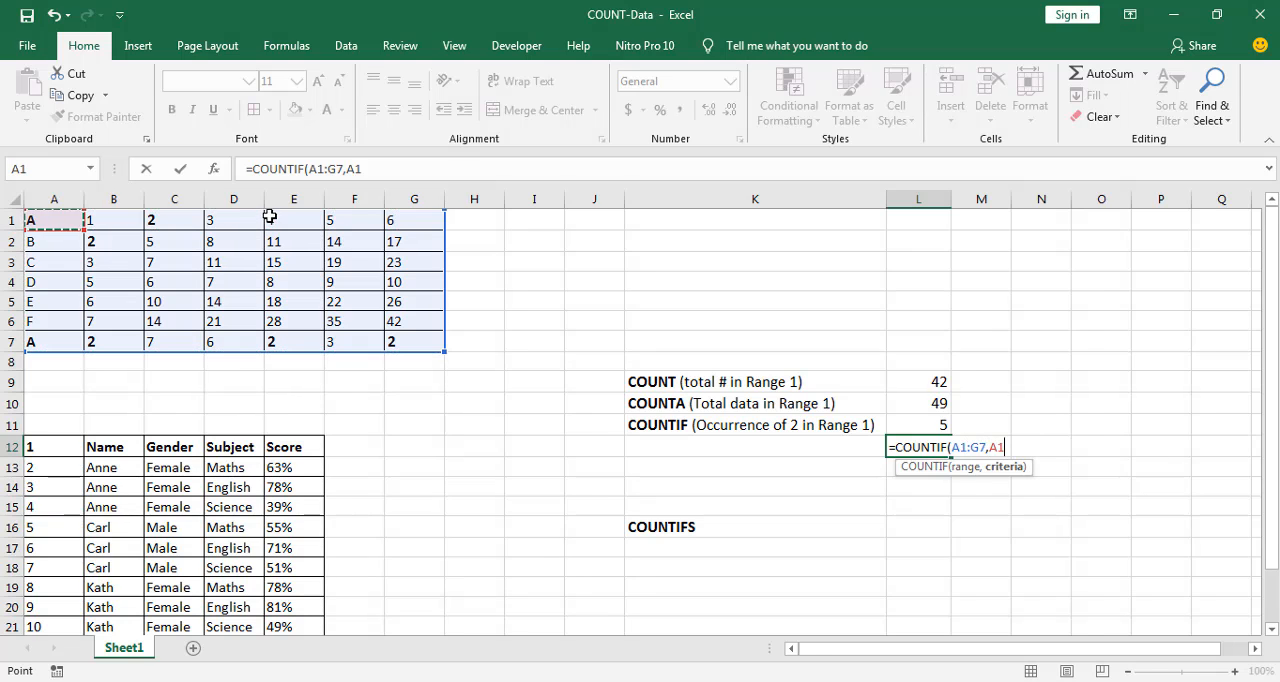
text())
key(Return)
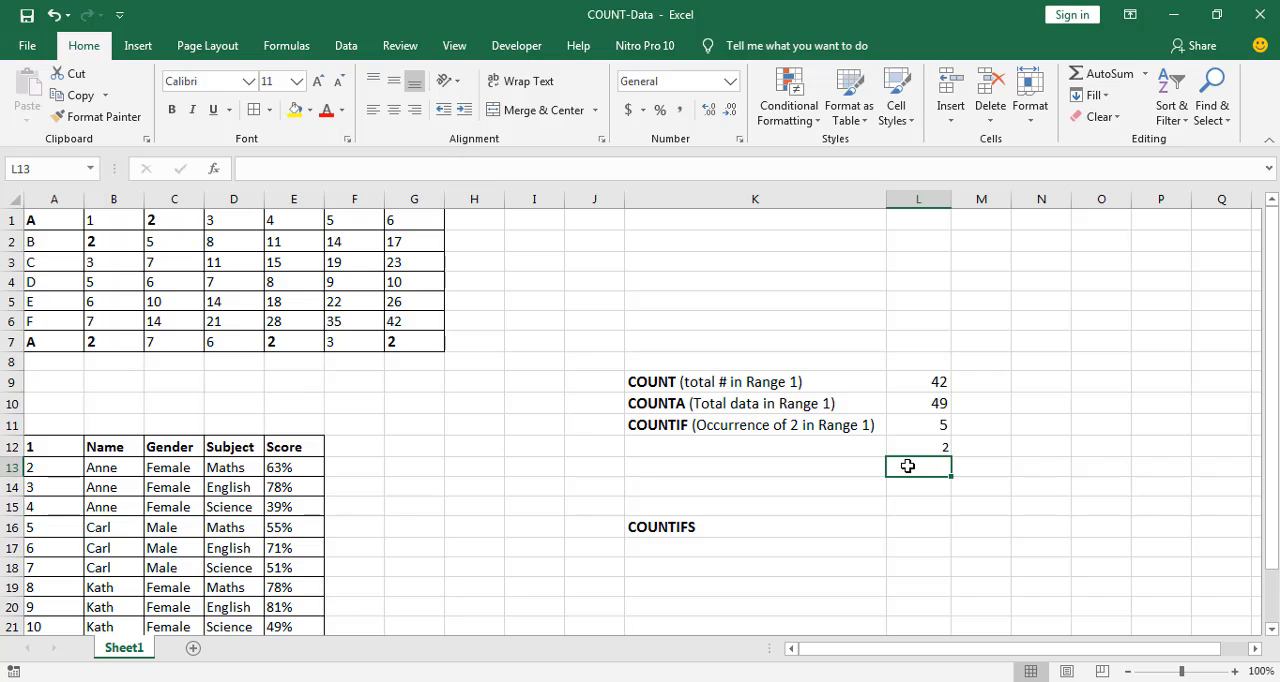
Start a COUNTIFS formula in cell L16, beside the COUNTIFS label
click(914, 532)
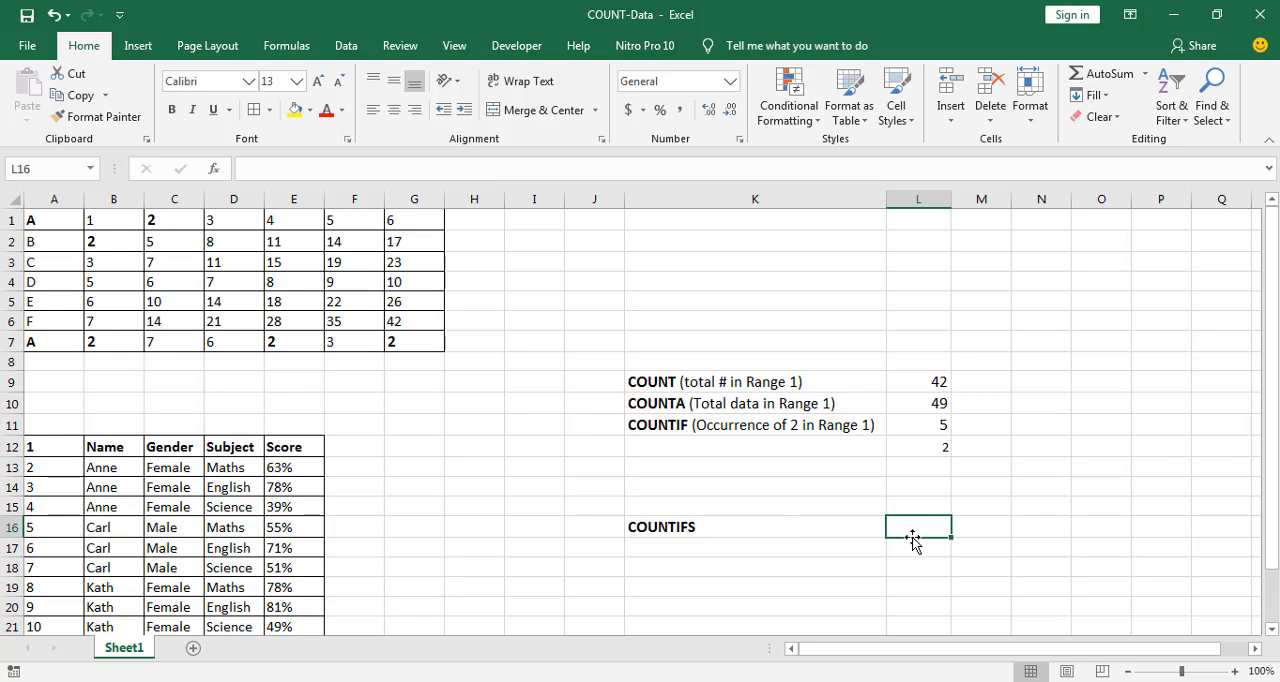
text(=)
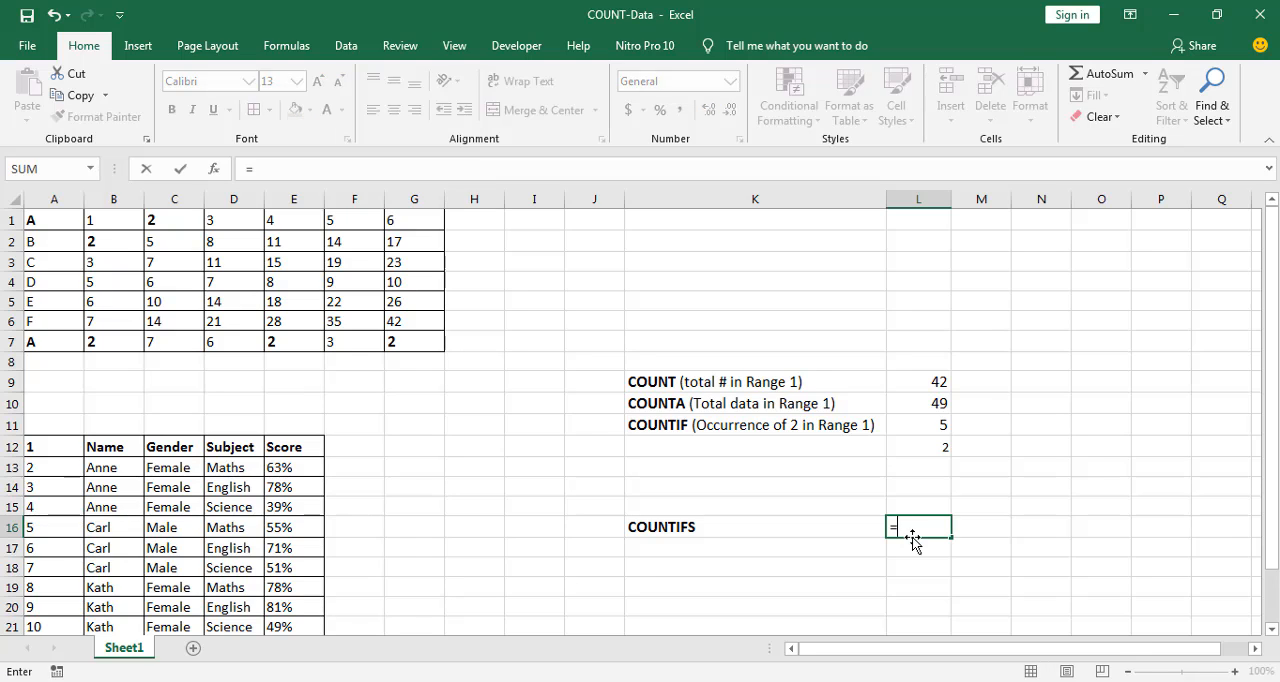
text(COUNT)
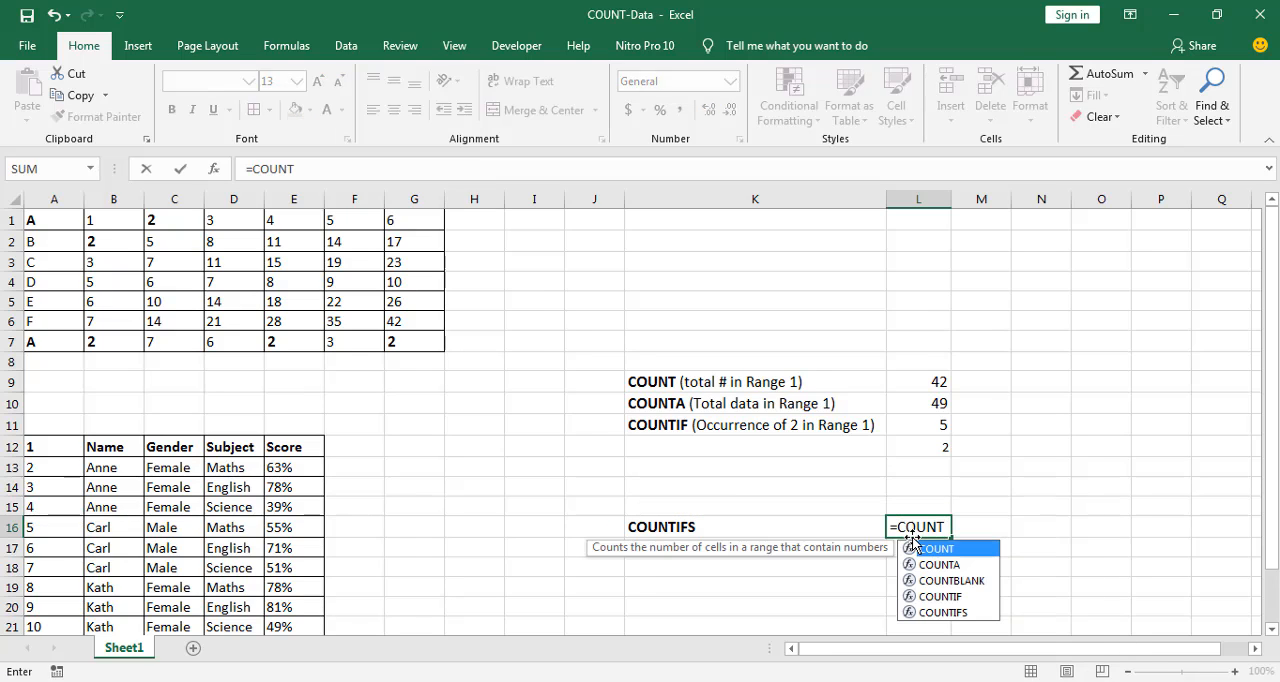
key(Down)
key(Down)
key(Down)
key(Down)
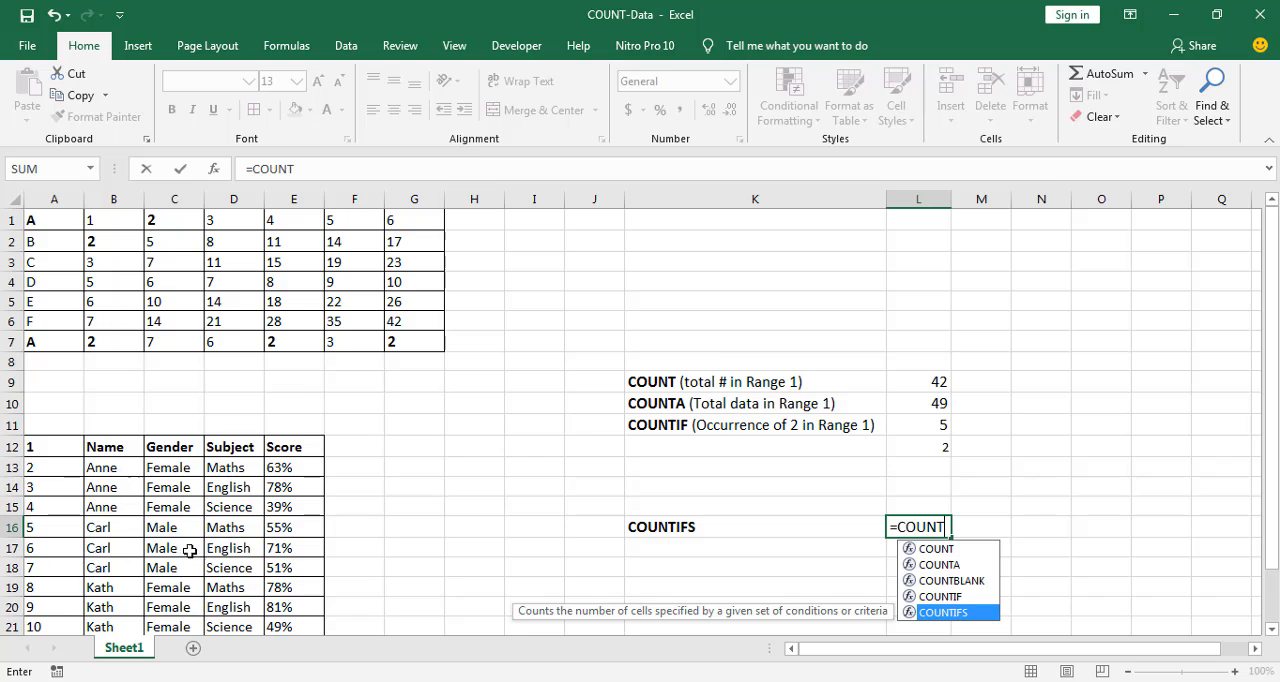
key(Tab)
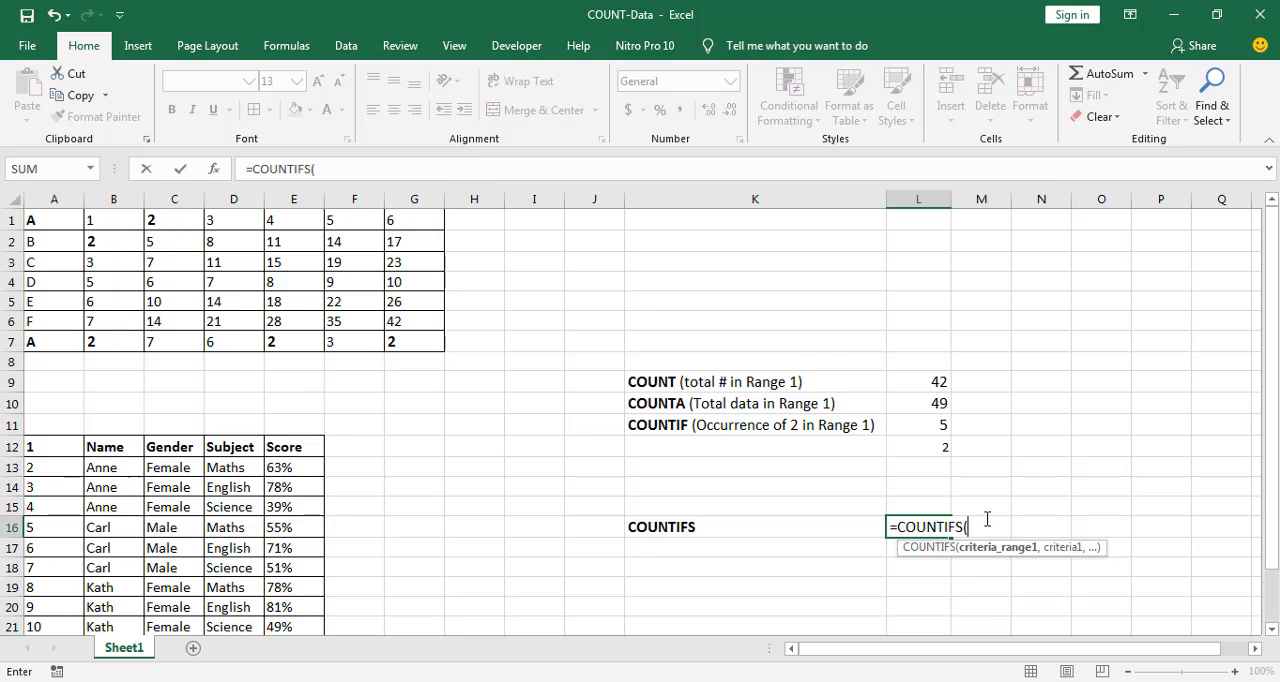
Add the Name column B12:B24 as the first COUNTIFS criteria range, with cell B13 as its criterion
scroll(1272, 530, down, 1)
drag(1270, 525, 1268, 559)
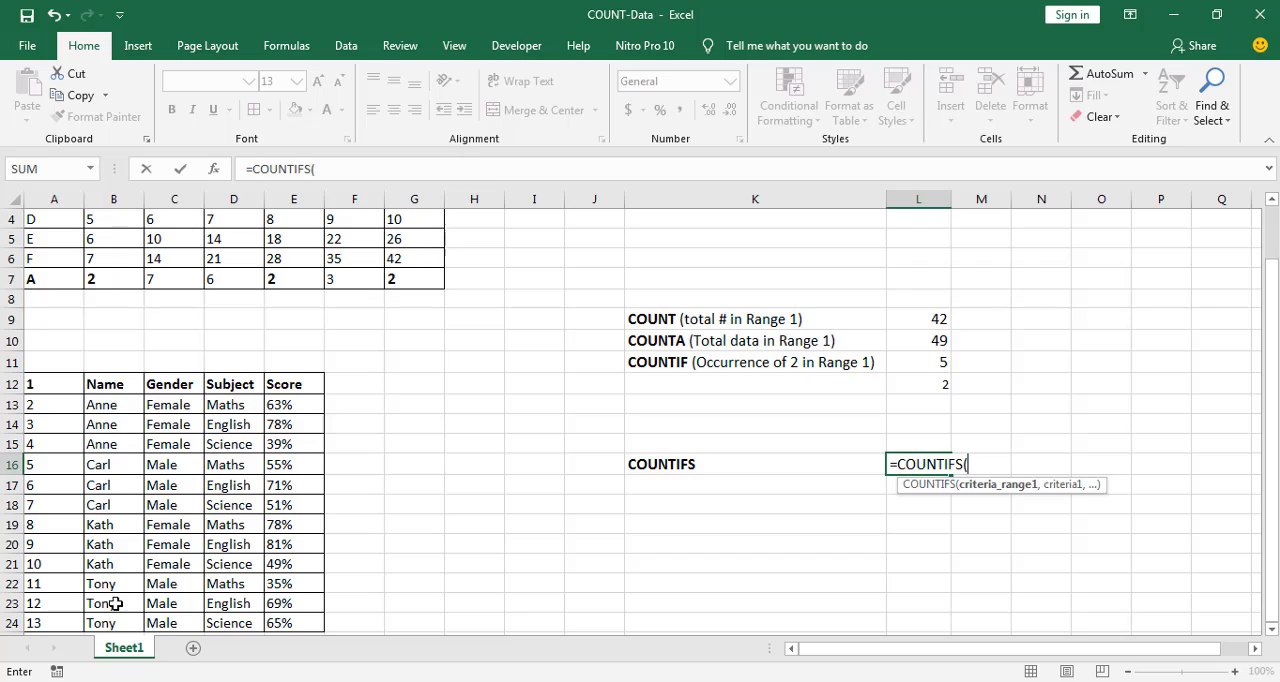
click(115, 386)
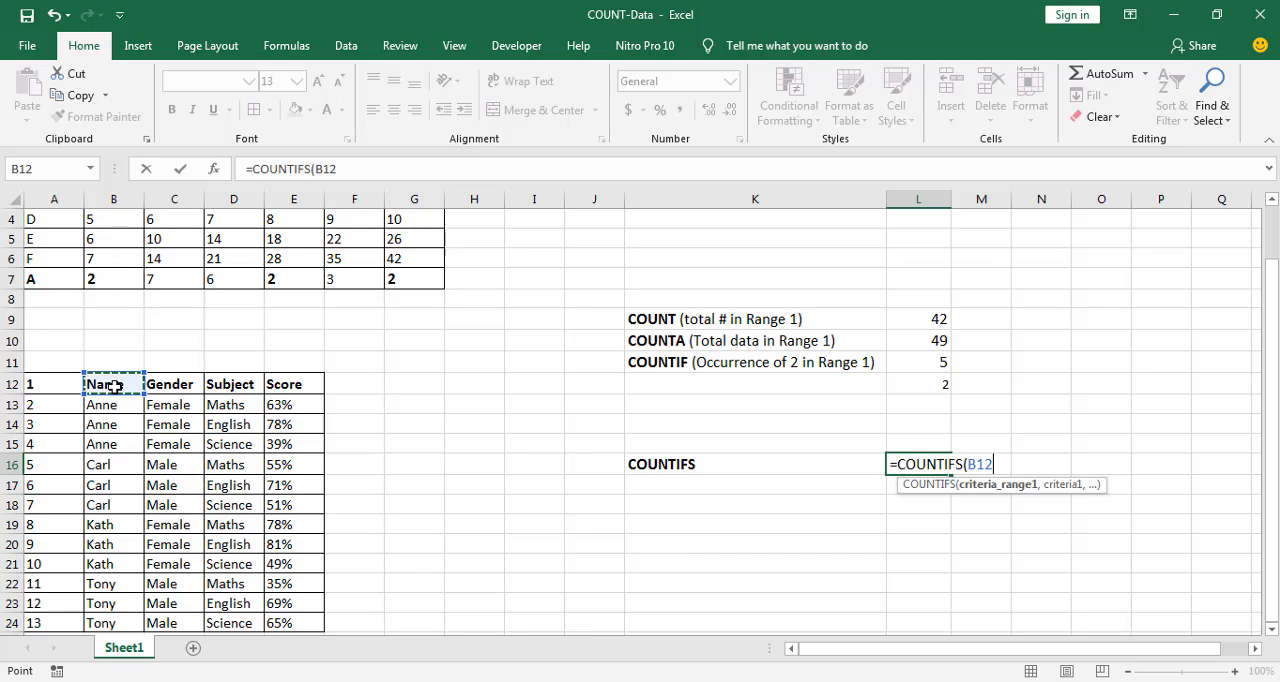
key(ctrl+shift+Down)
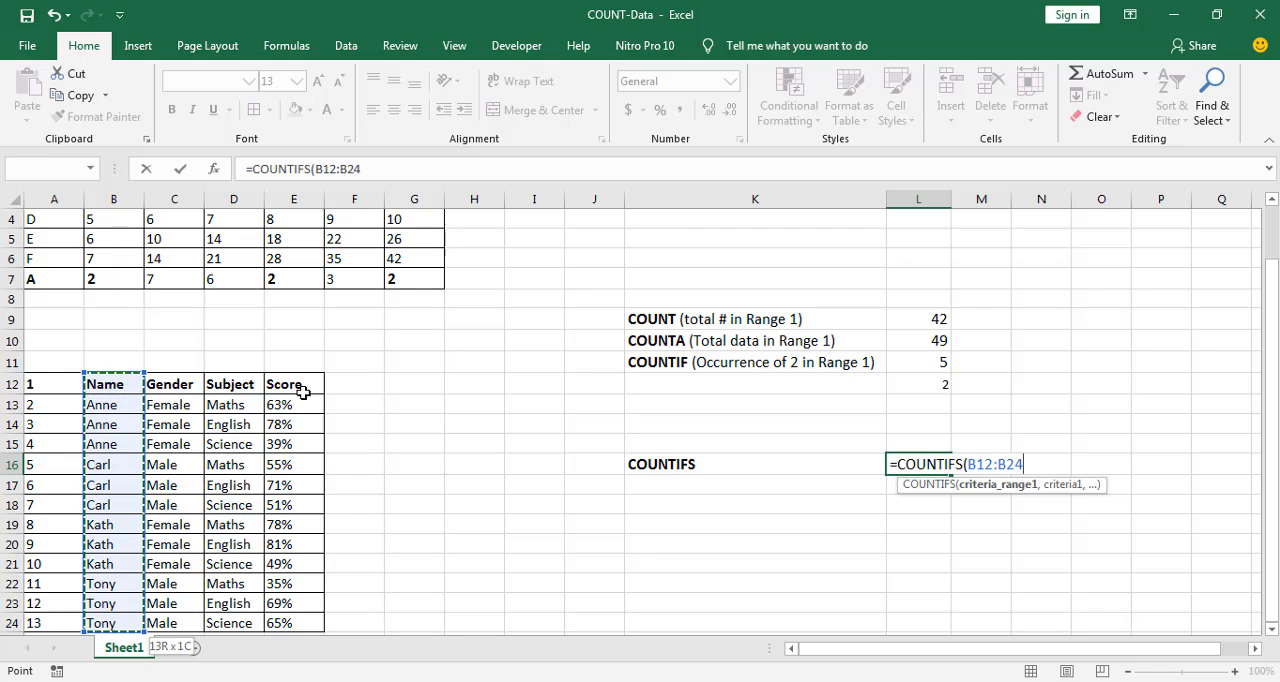
text(,)
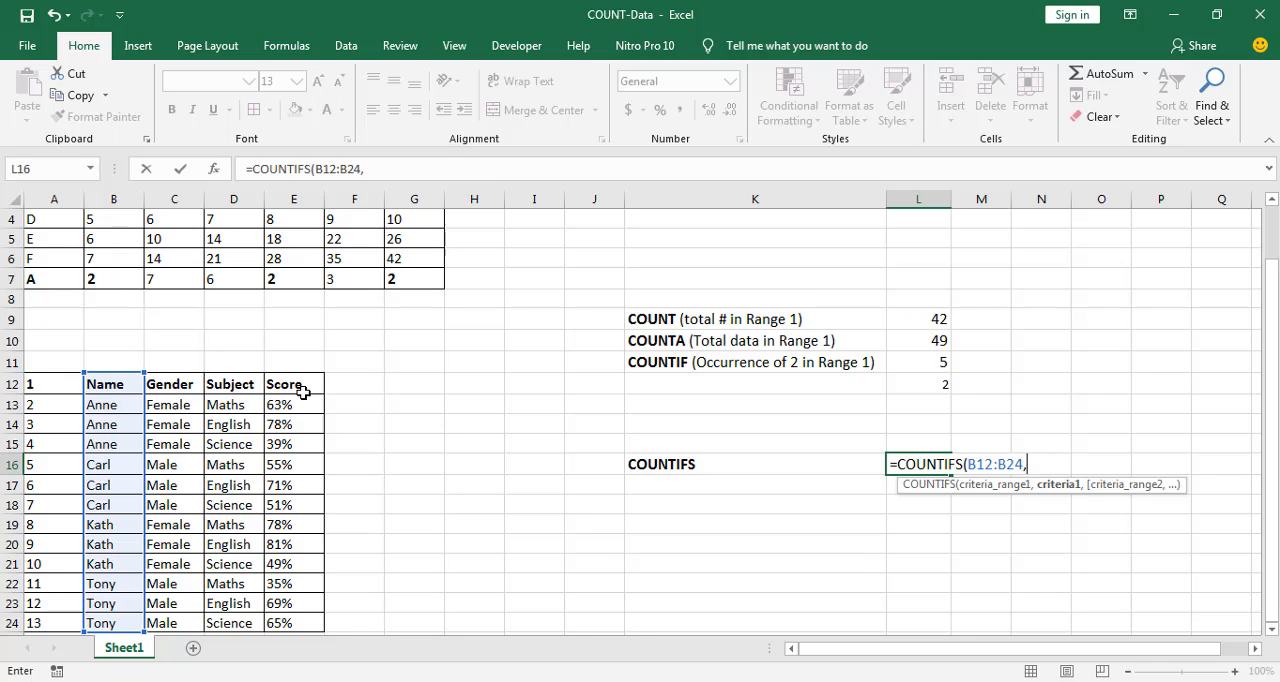
click(120, 404)
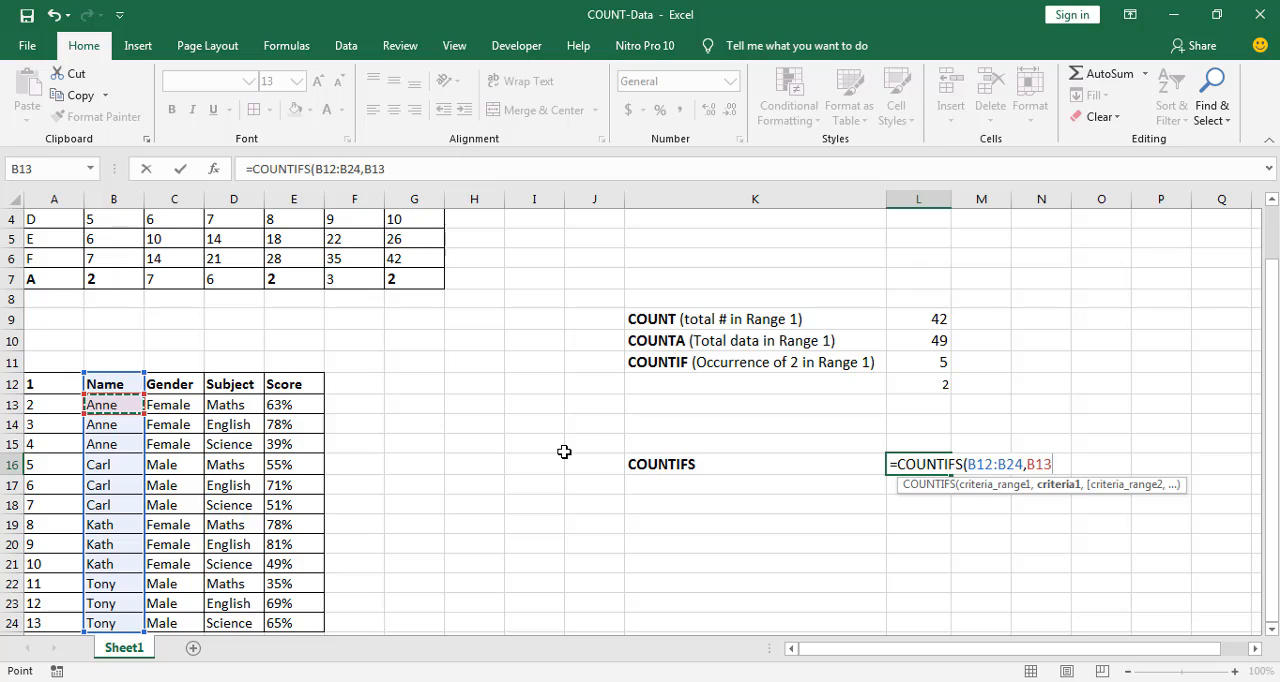
text(,)
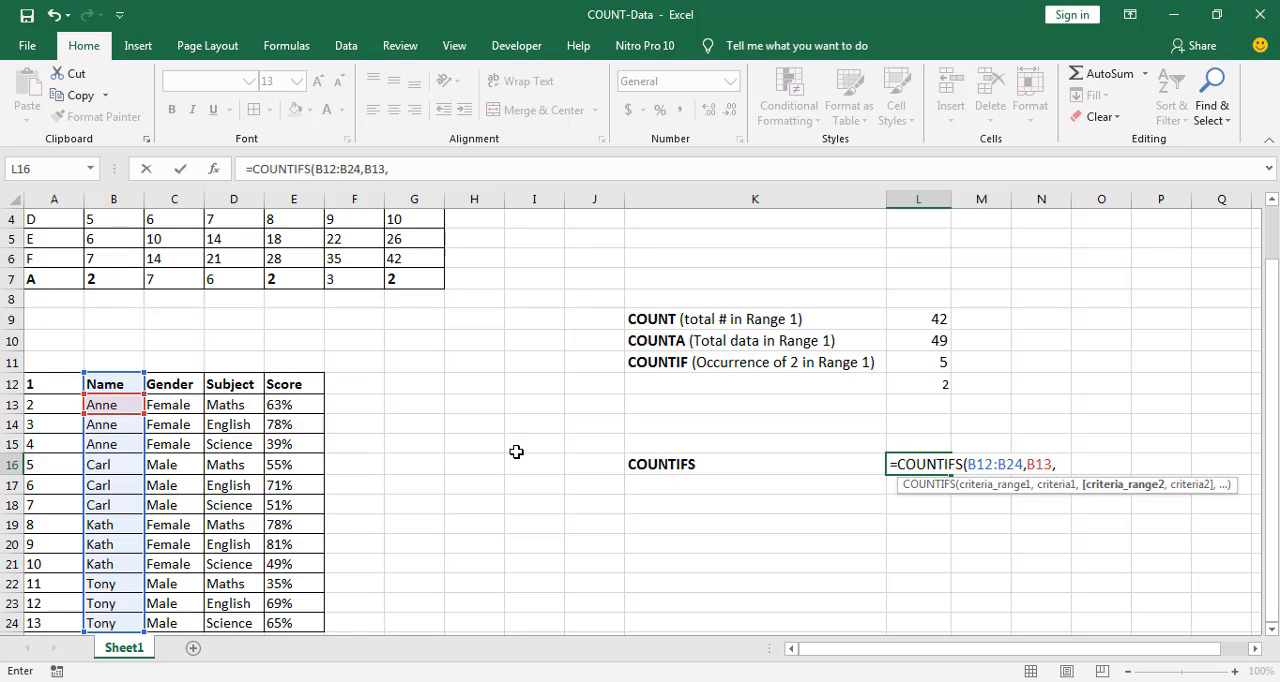
Add the Score column E12:E24 as the second criteria range in the COUNTIFS formula
click(284, 384)
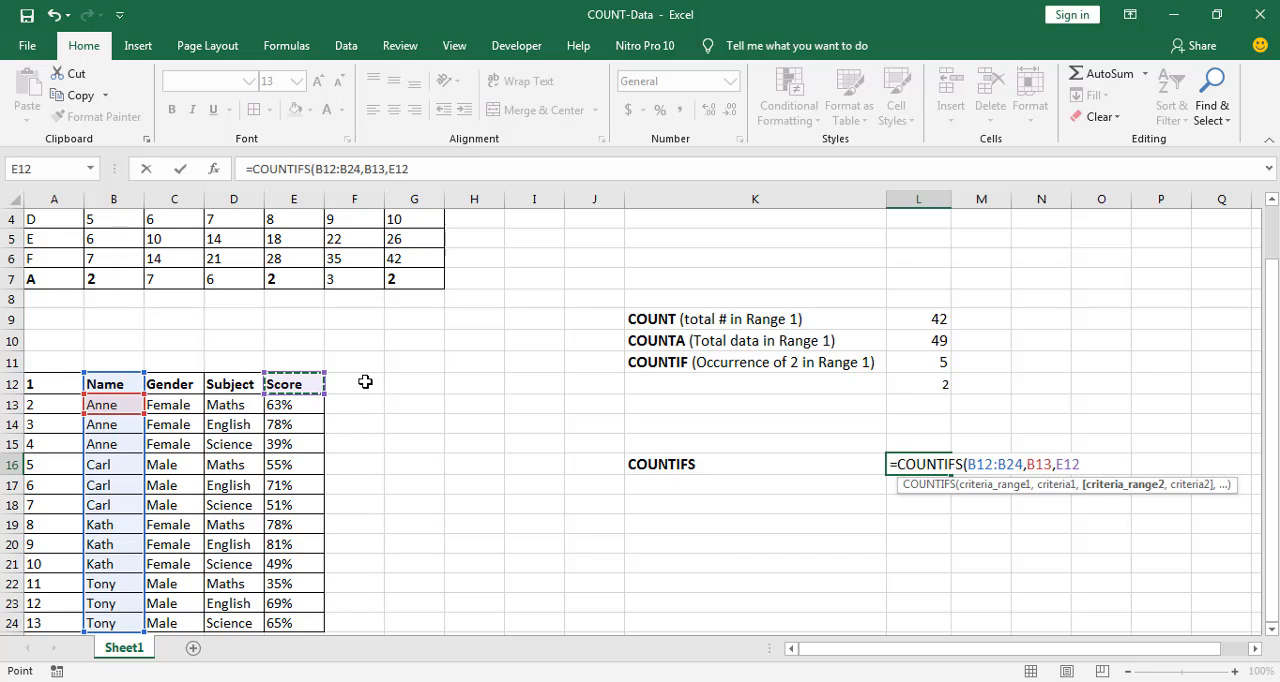
key(BackSpace)
key(BackSpace)
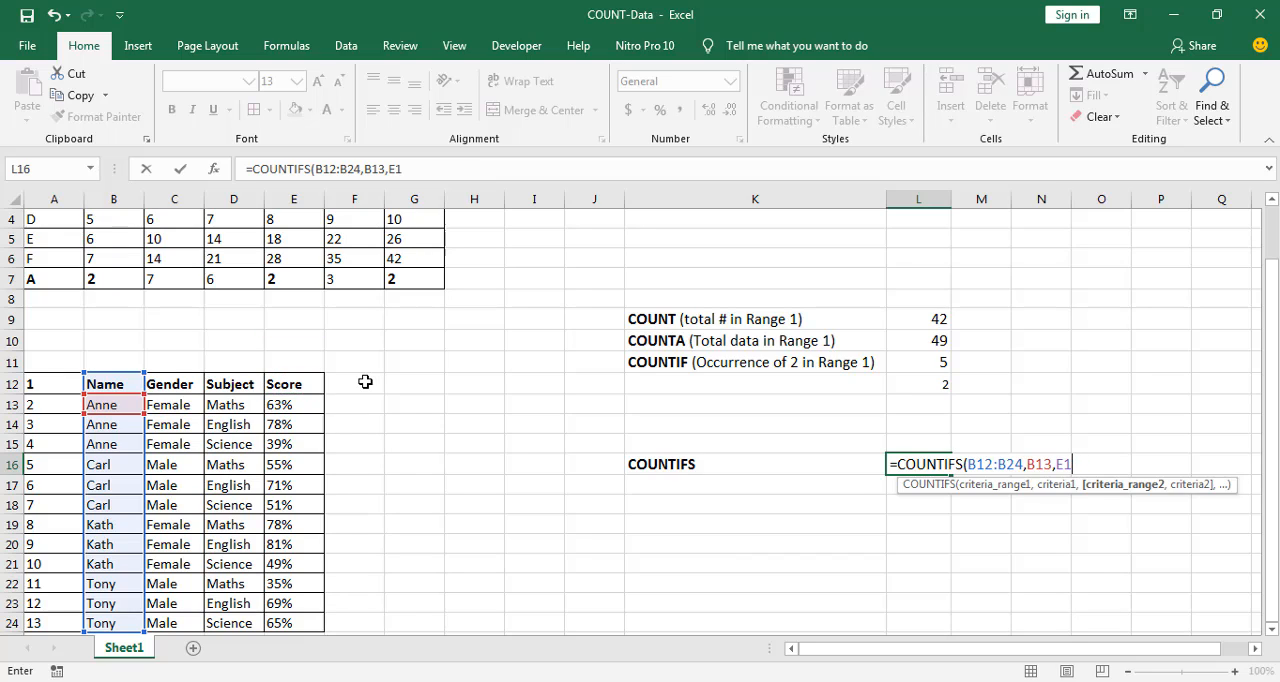
key(BackSpace)
click(291, 387)
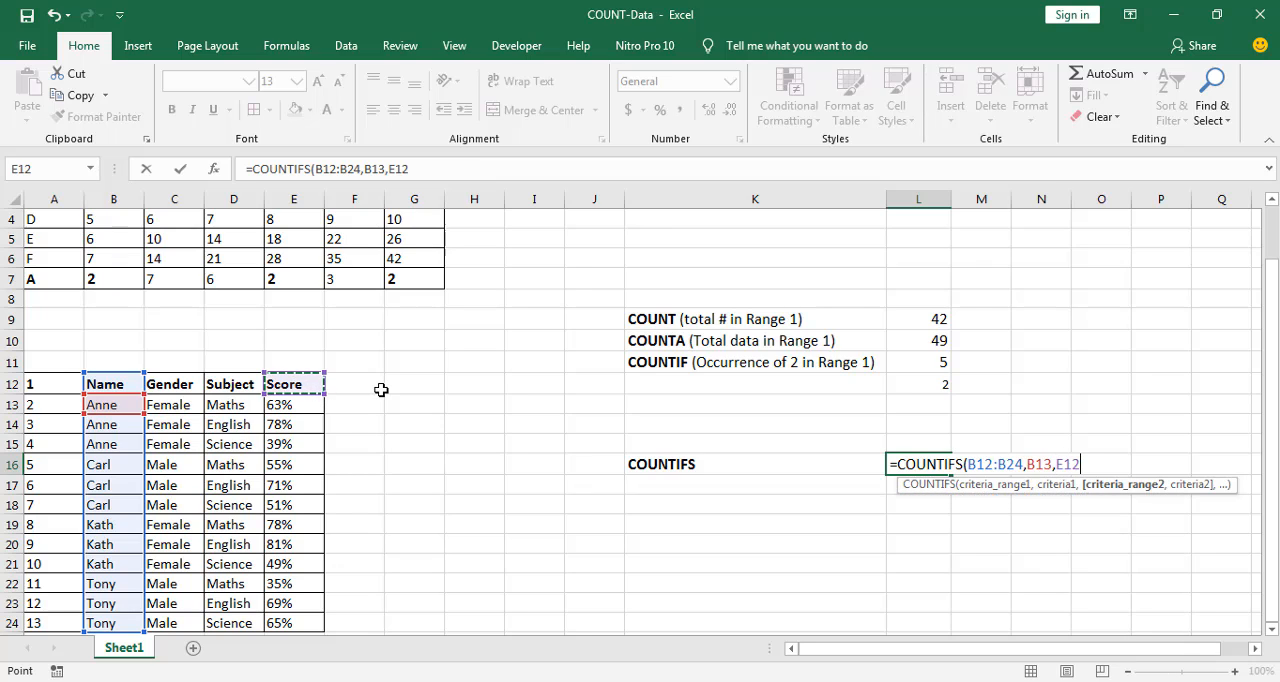
key(ctrl+shift+Down)
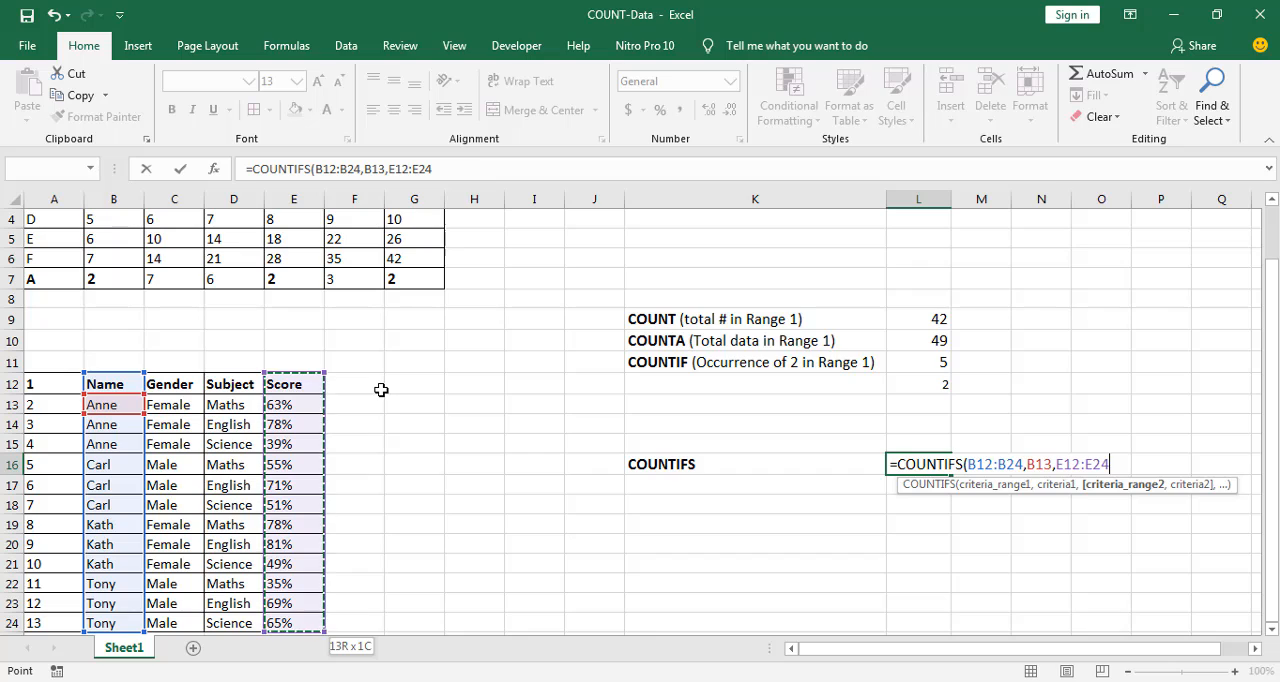
text(,)
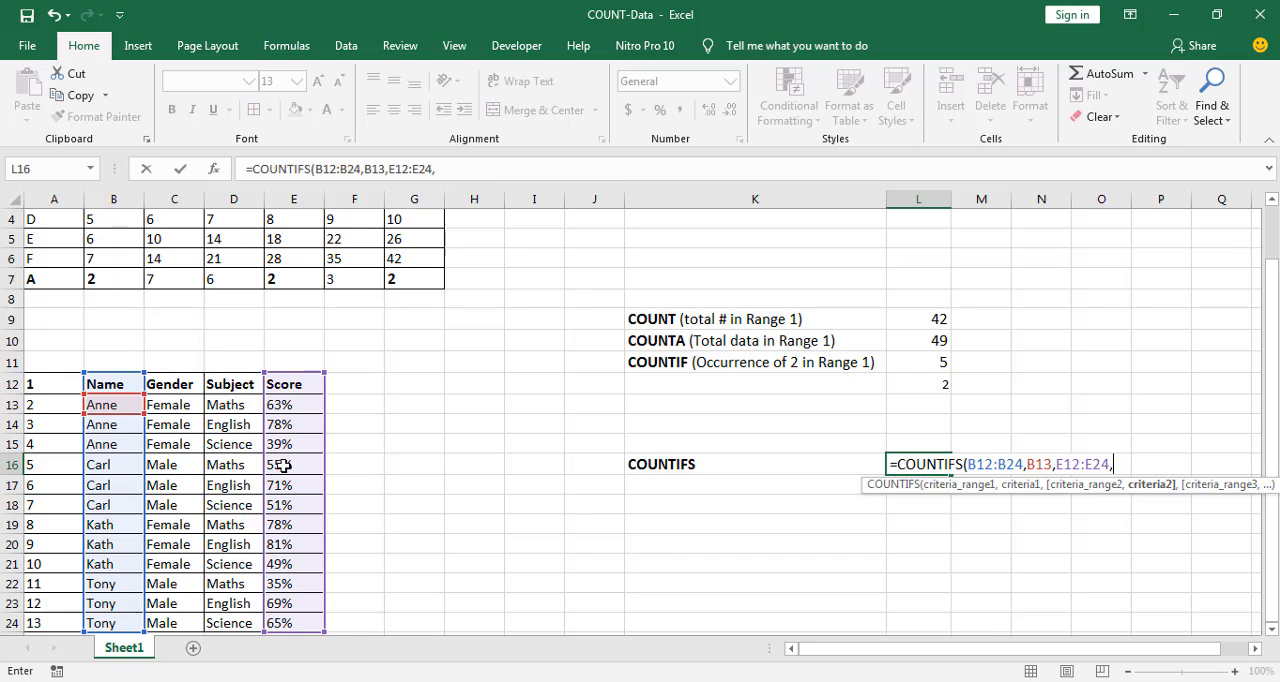
Complete the L16 formula with ">50%" as the second criterion, giving =COUNTIFS(B12:B24,B13,E12:E24,">50%")
text(">50%)
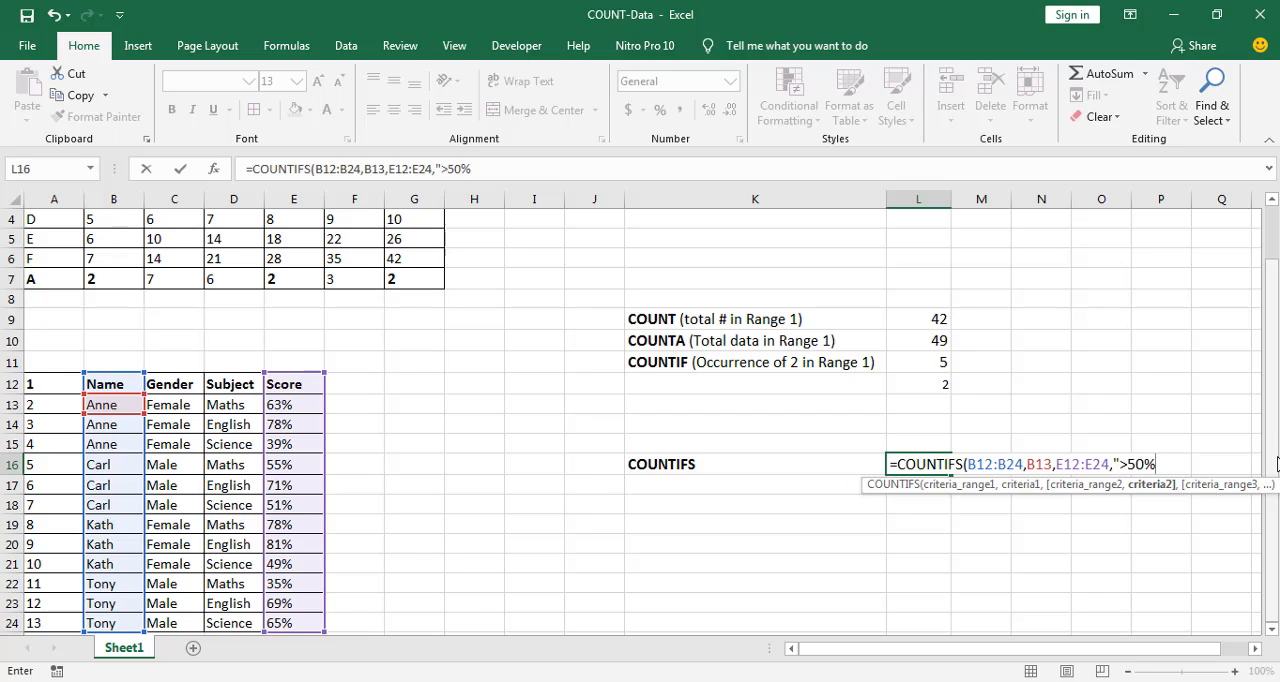
text("))
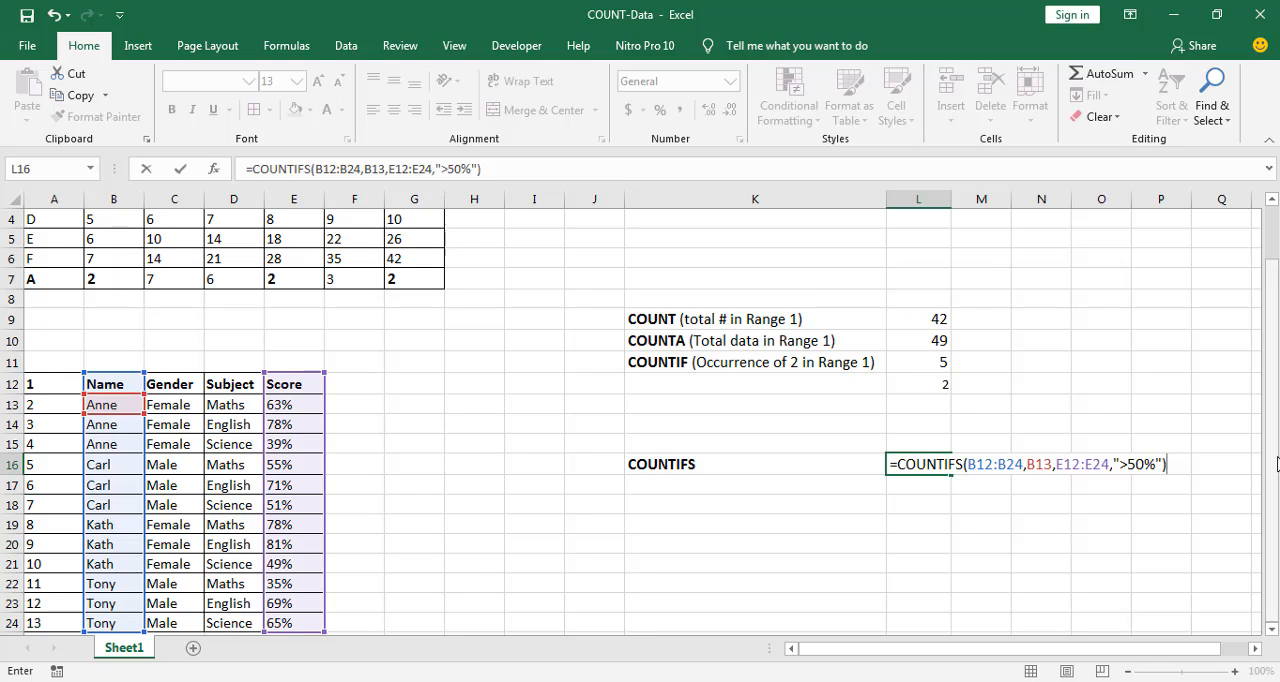
key(Return)
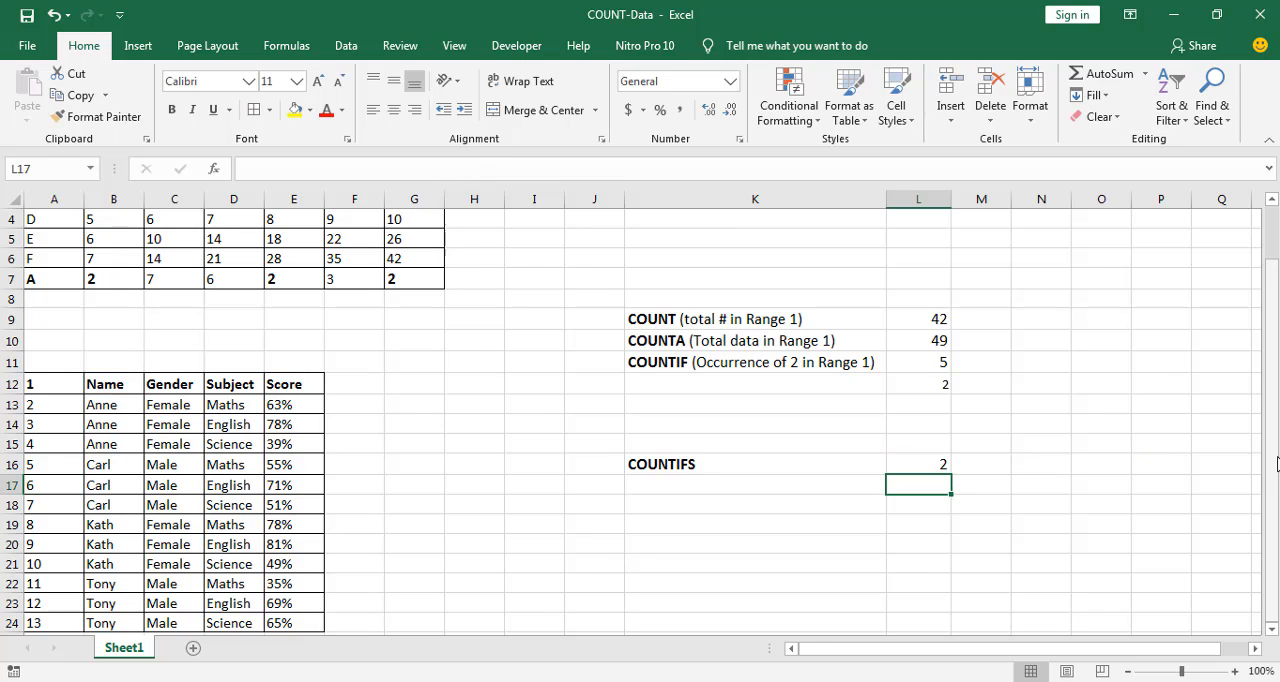
Check the COUNTIFS formula in L16 against the scores in table rows 13 to 15
click(909, 458)
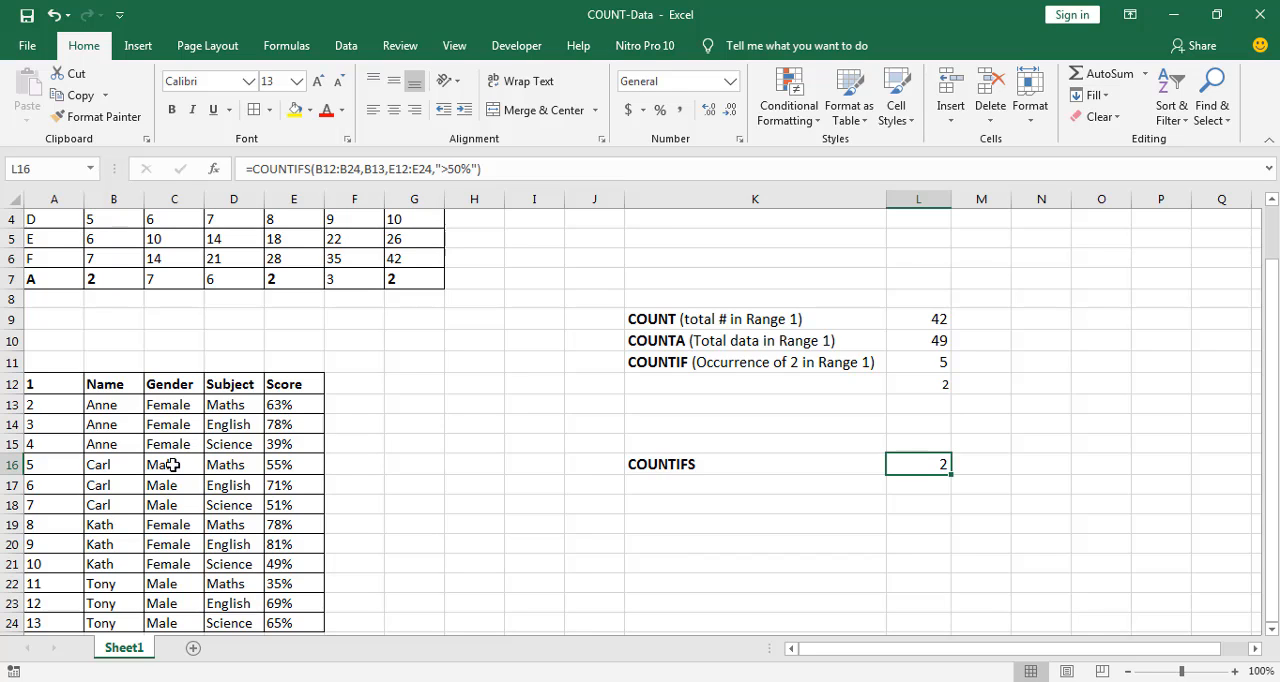
scroll(156, 520, down, 1)
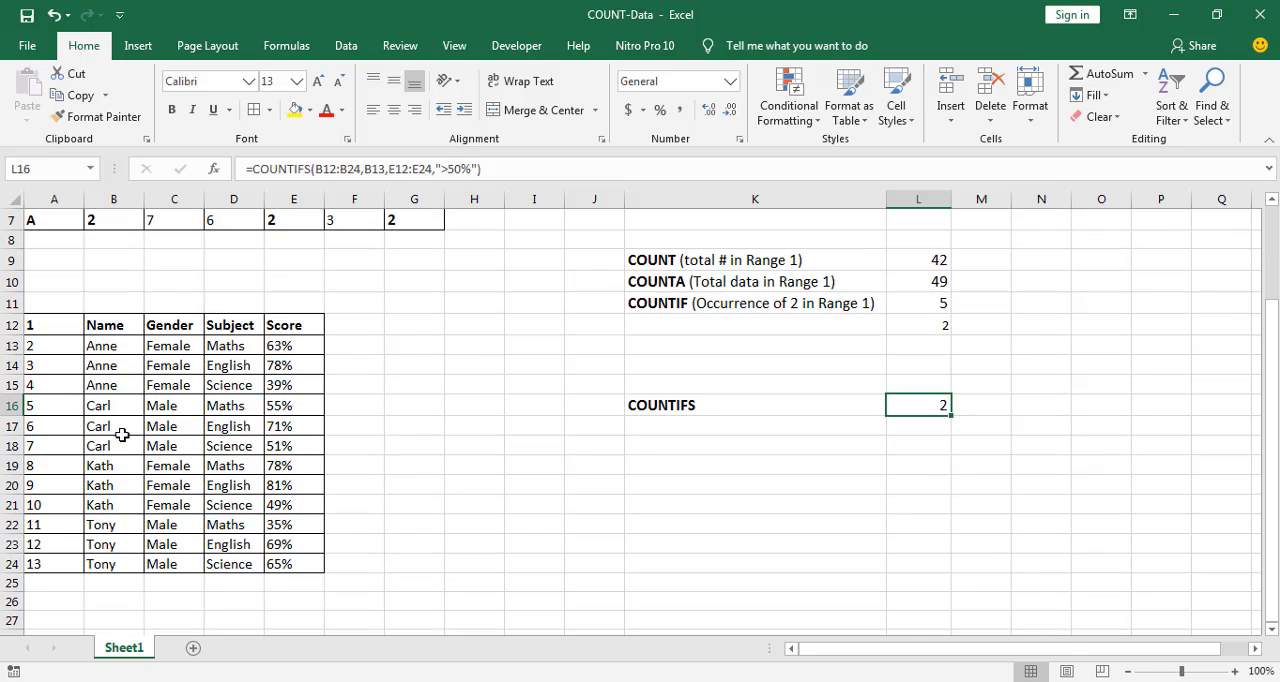
click(115, 350)
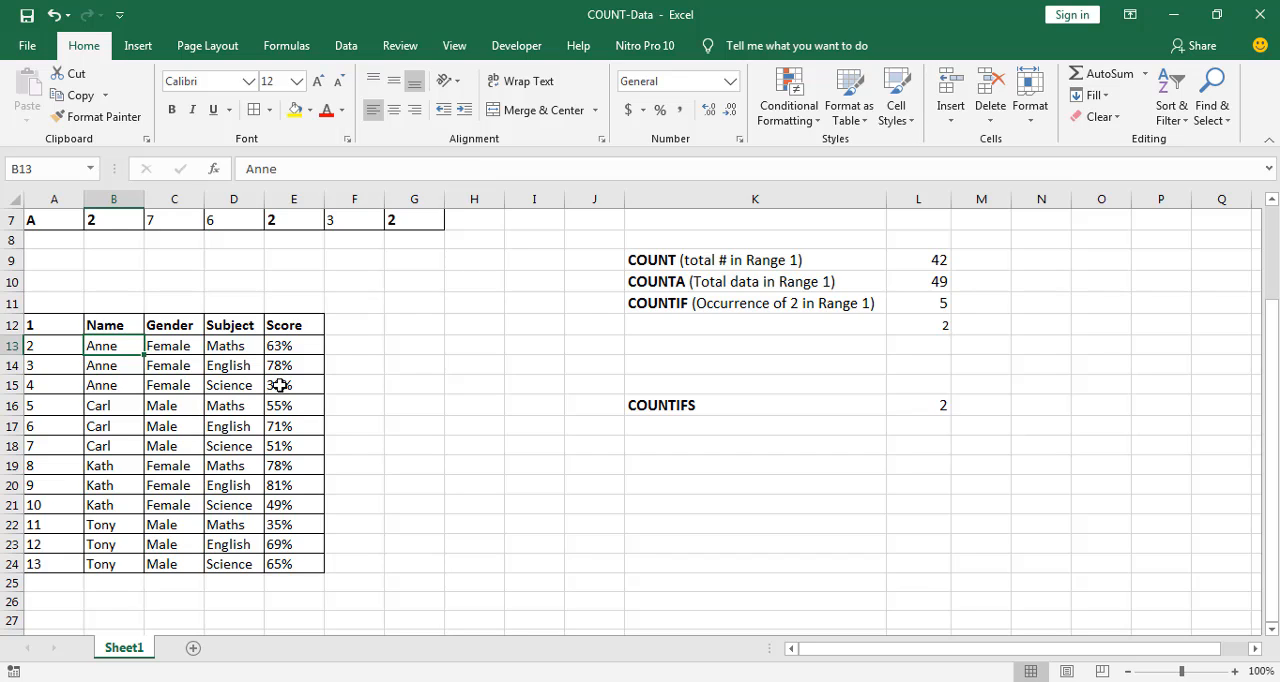
drag(302, 367, 12, 366)
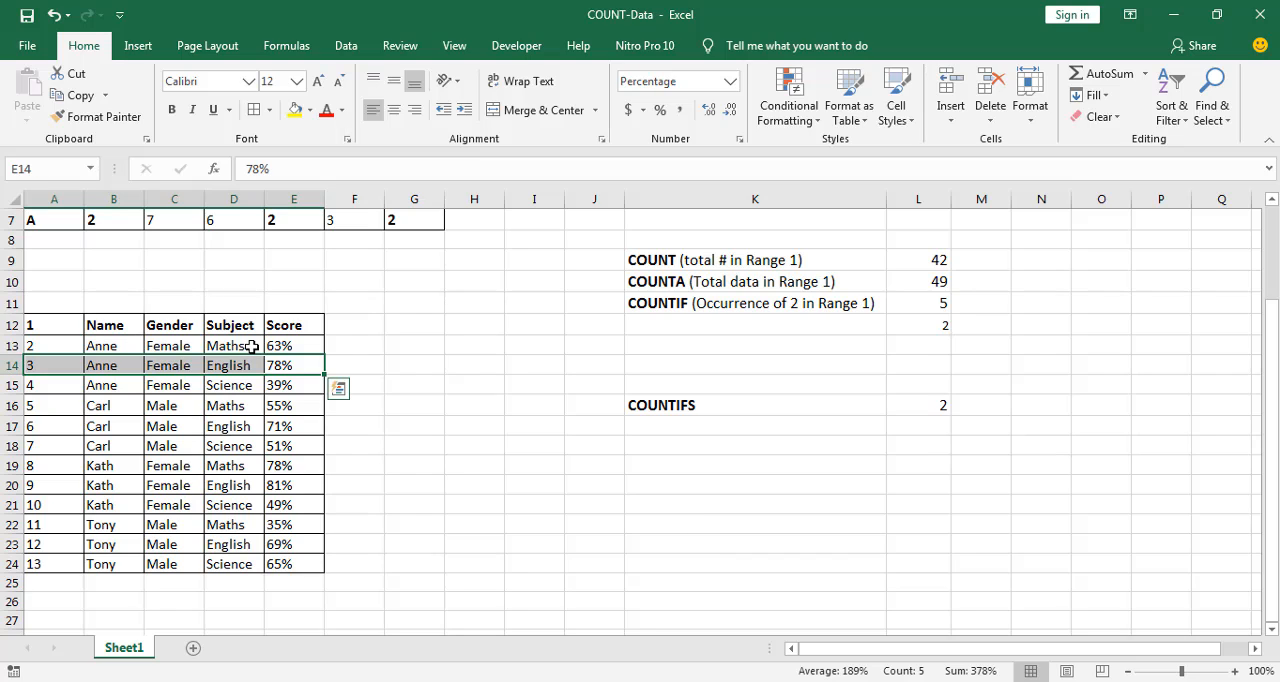
drag(296, 340, 63, 340)
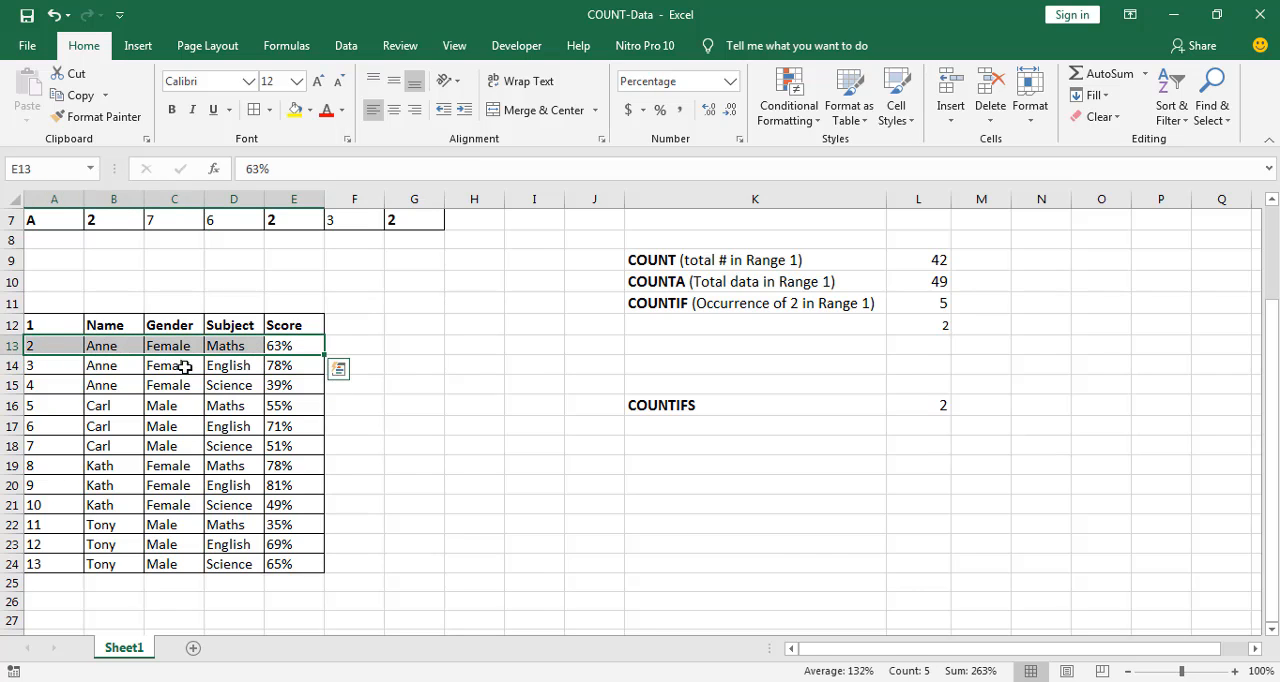
click(279, 387)
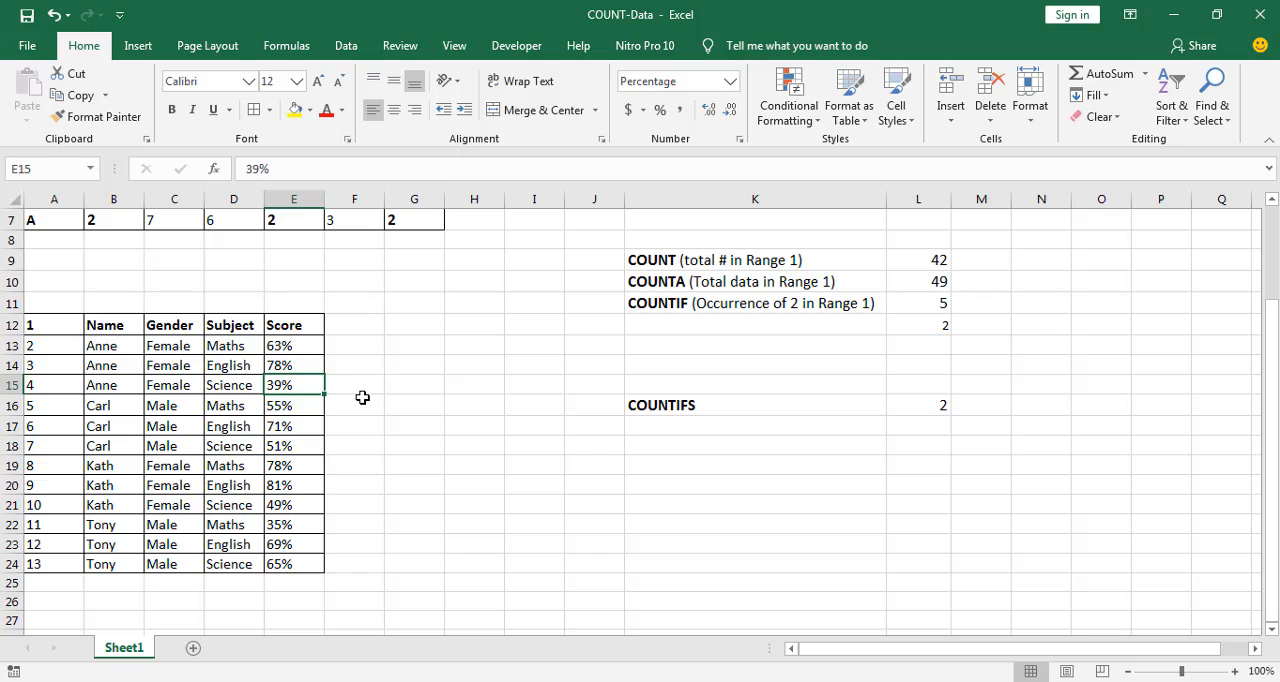